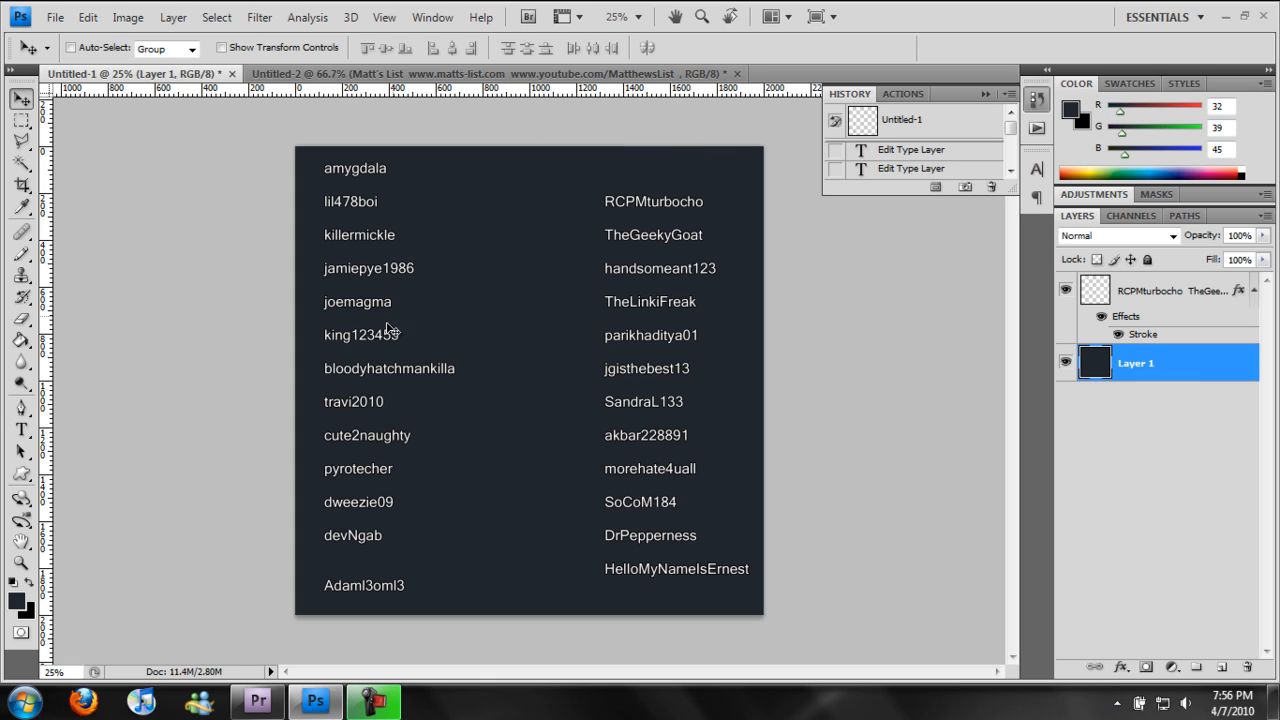
Step: View the Matt's List title document, and switch to the lowepropt2 project in Premiere Pro
click(381, 76)
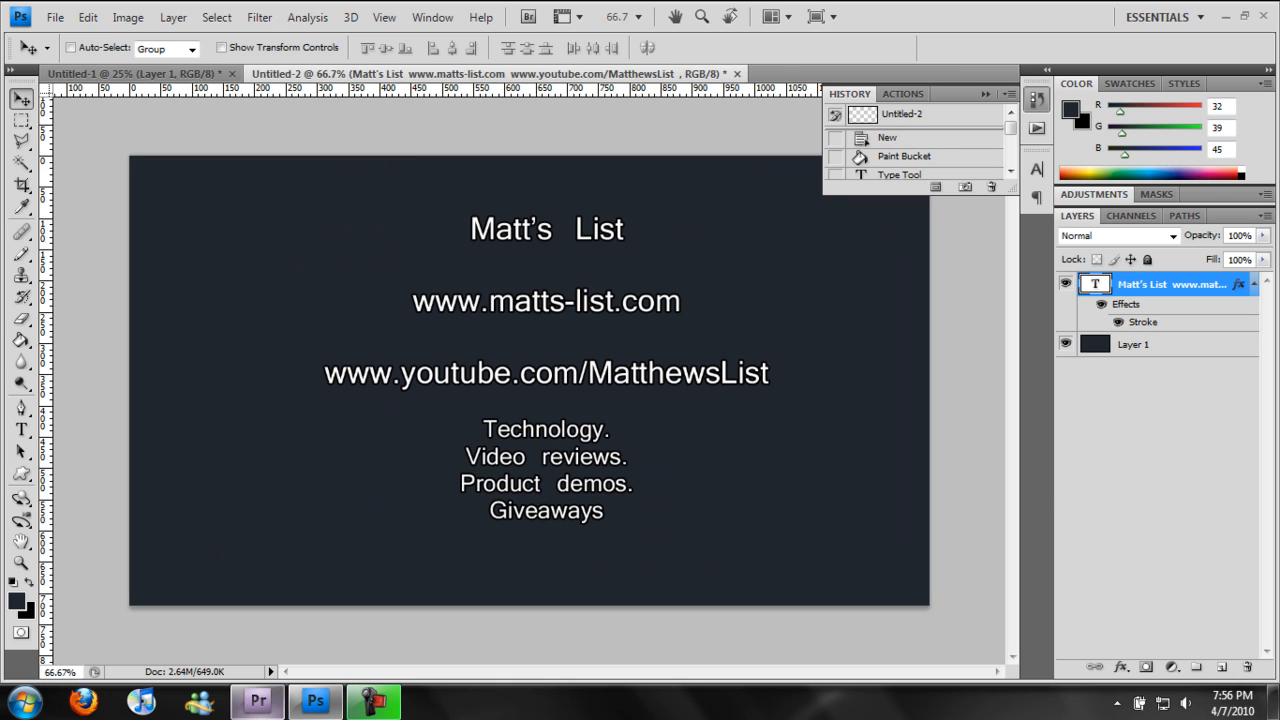
click(258, 702)
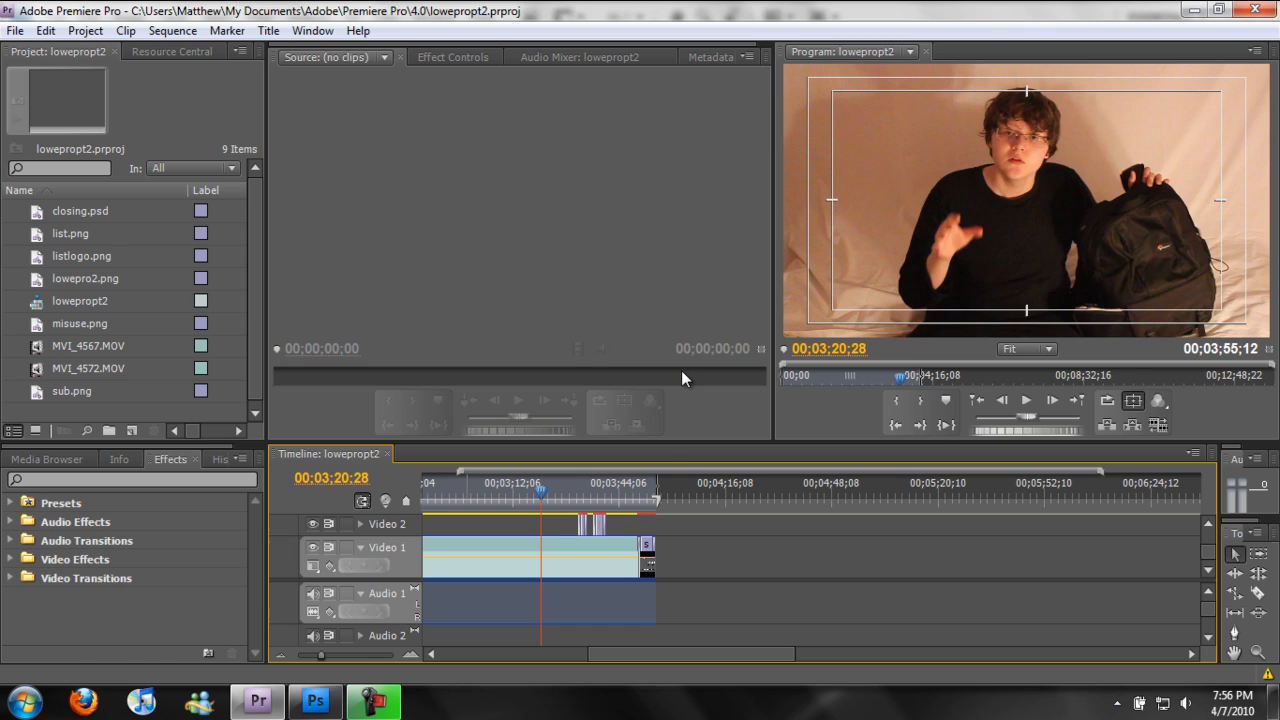
drag(687, 658, 521, 652)
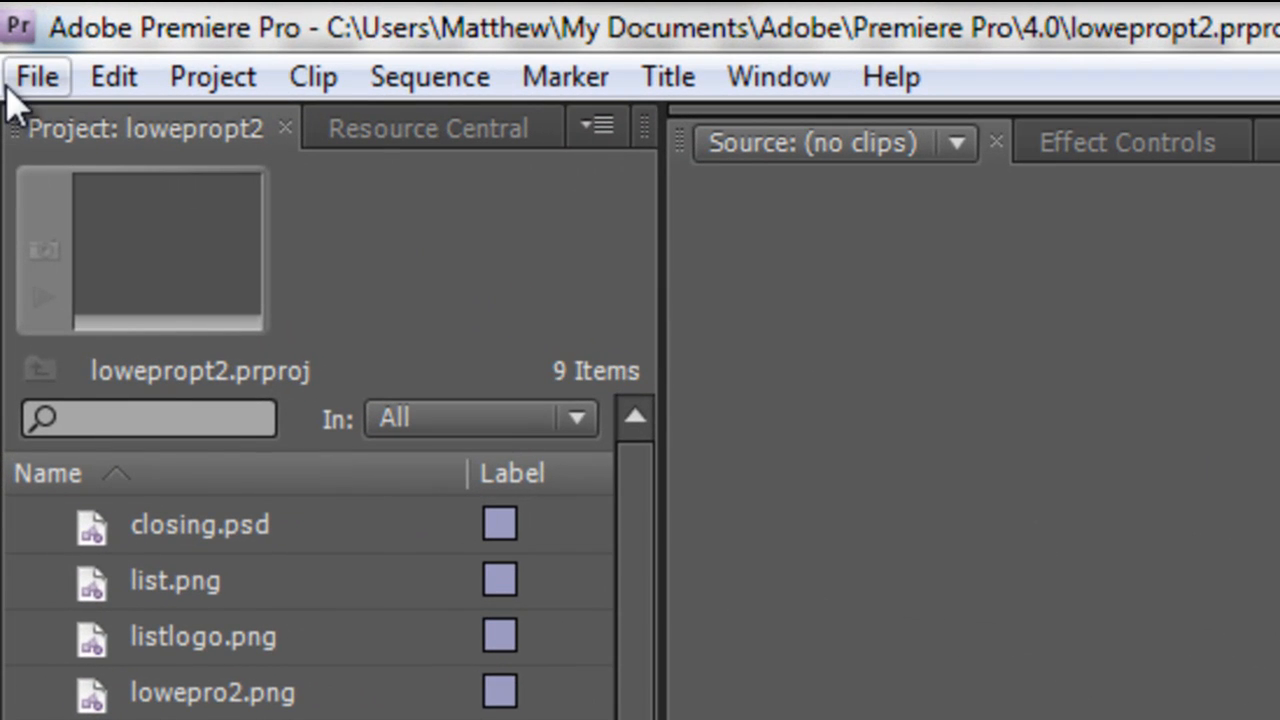
Step: Start a media export of the lowepropt2 sequence and choose the YouTube preset for the H.264 format
click(8, 31)
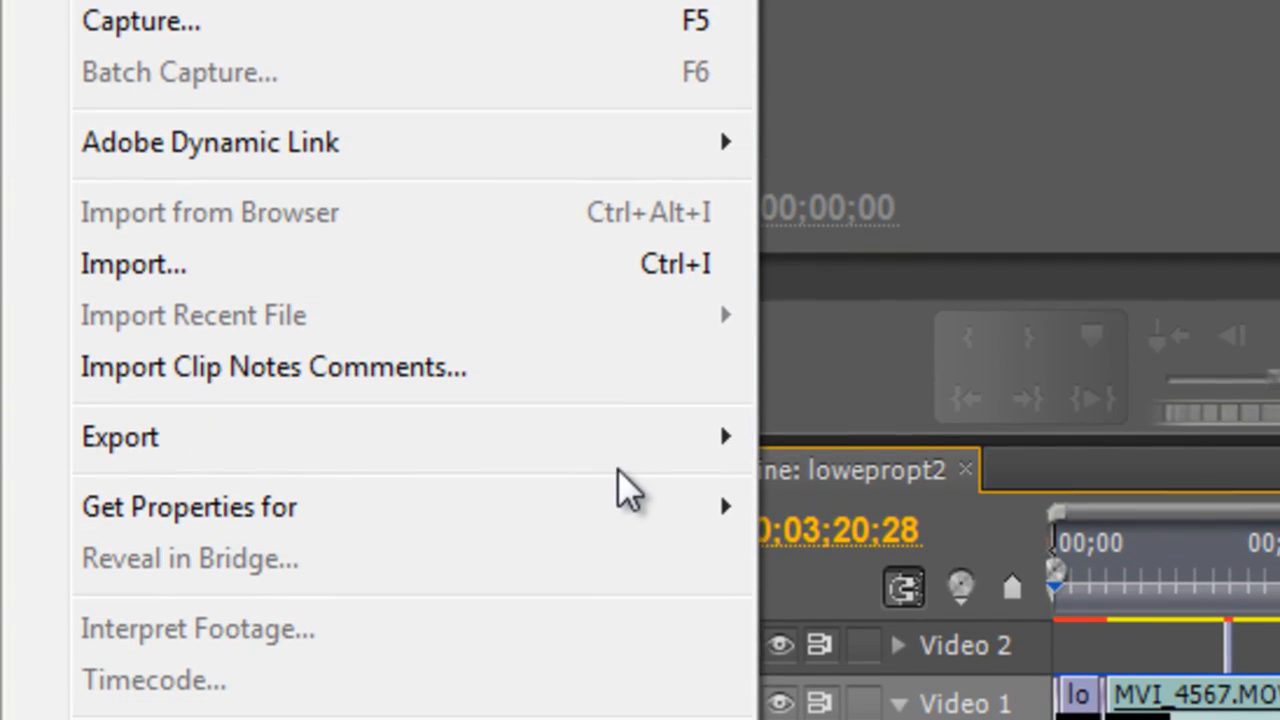
mouse_move(623, 480)
click(1002, 434)
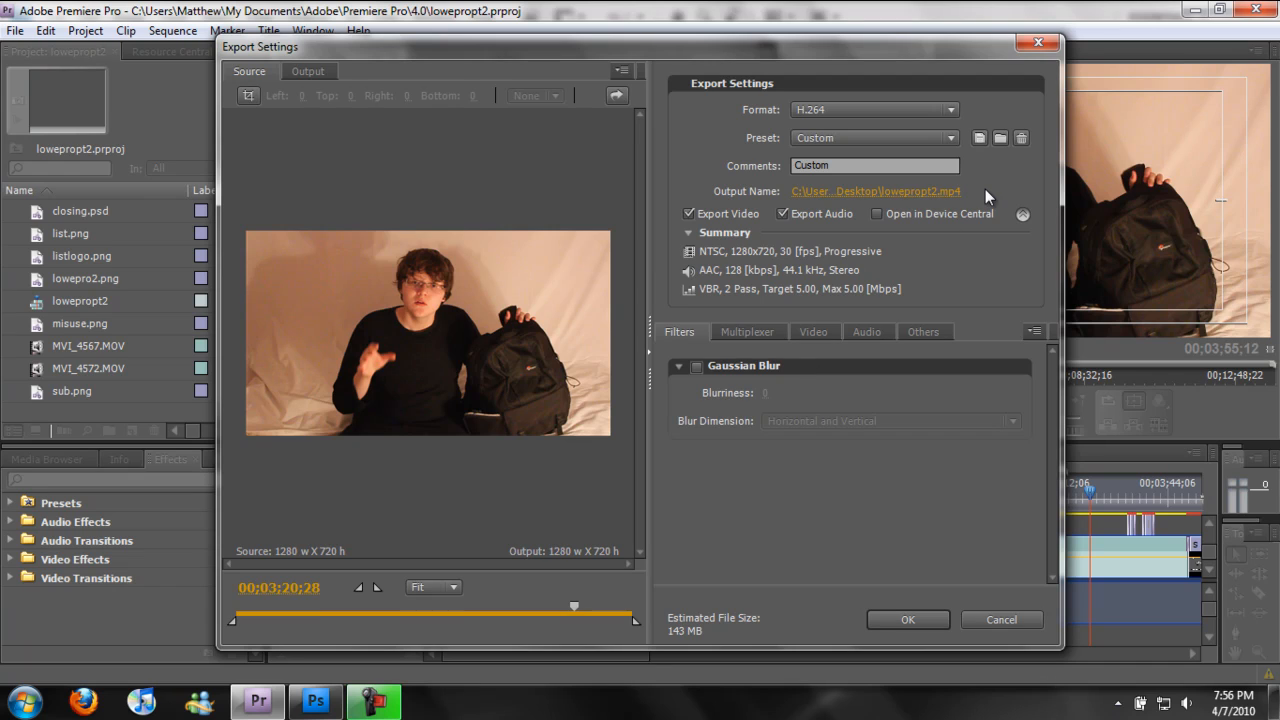
click(956, 137)
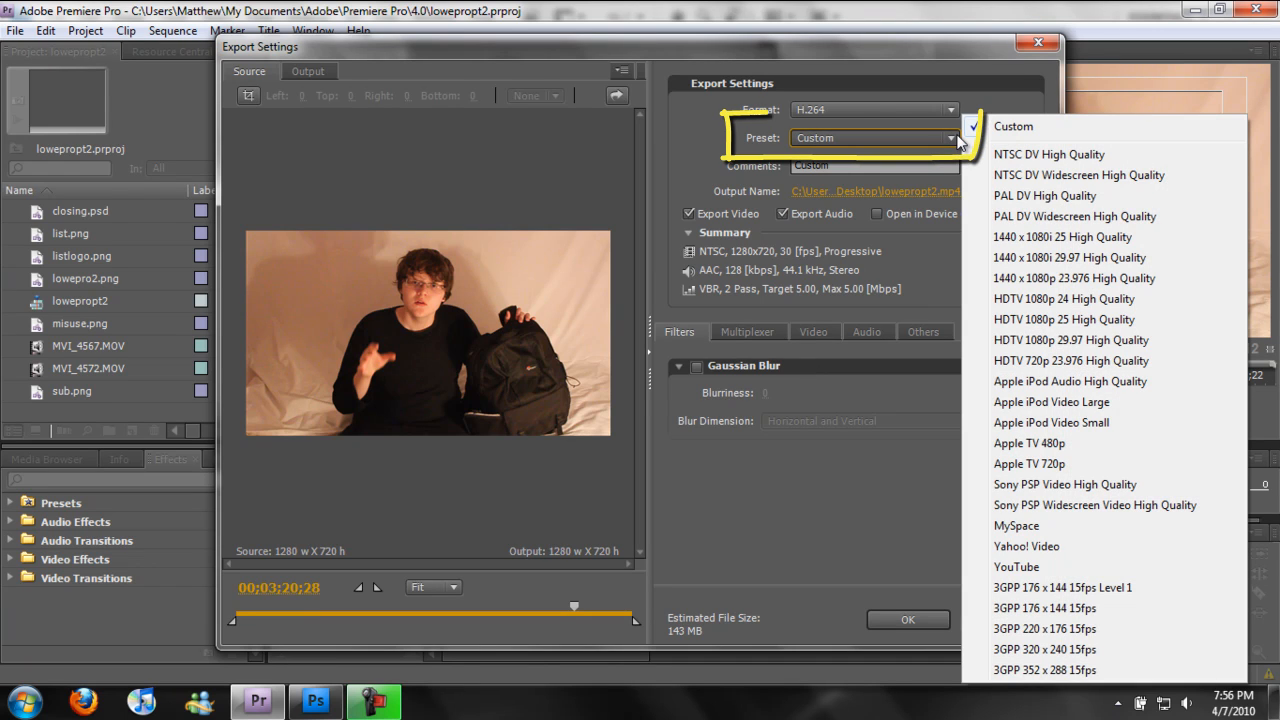
click(1158, 566)
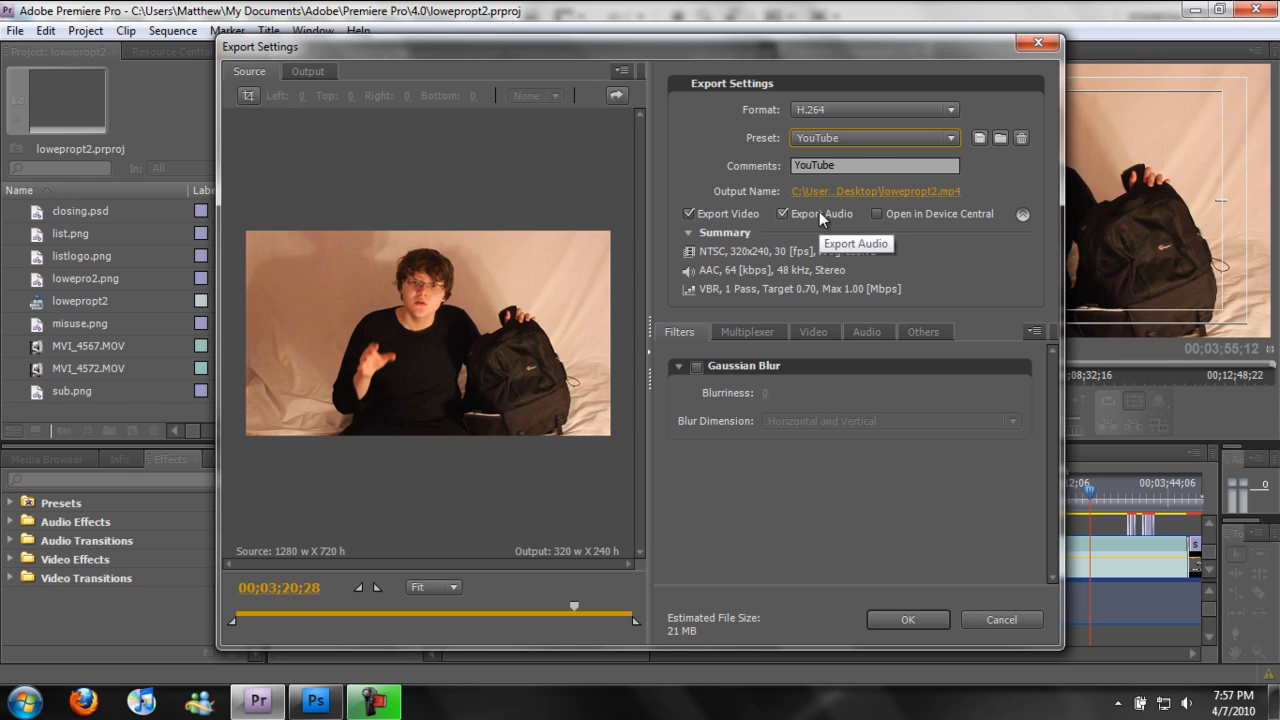
Step: Set the export output to lowepropt2.mp4 on Local Disk (D:)
click(874, 192)
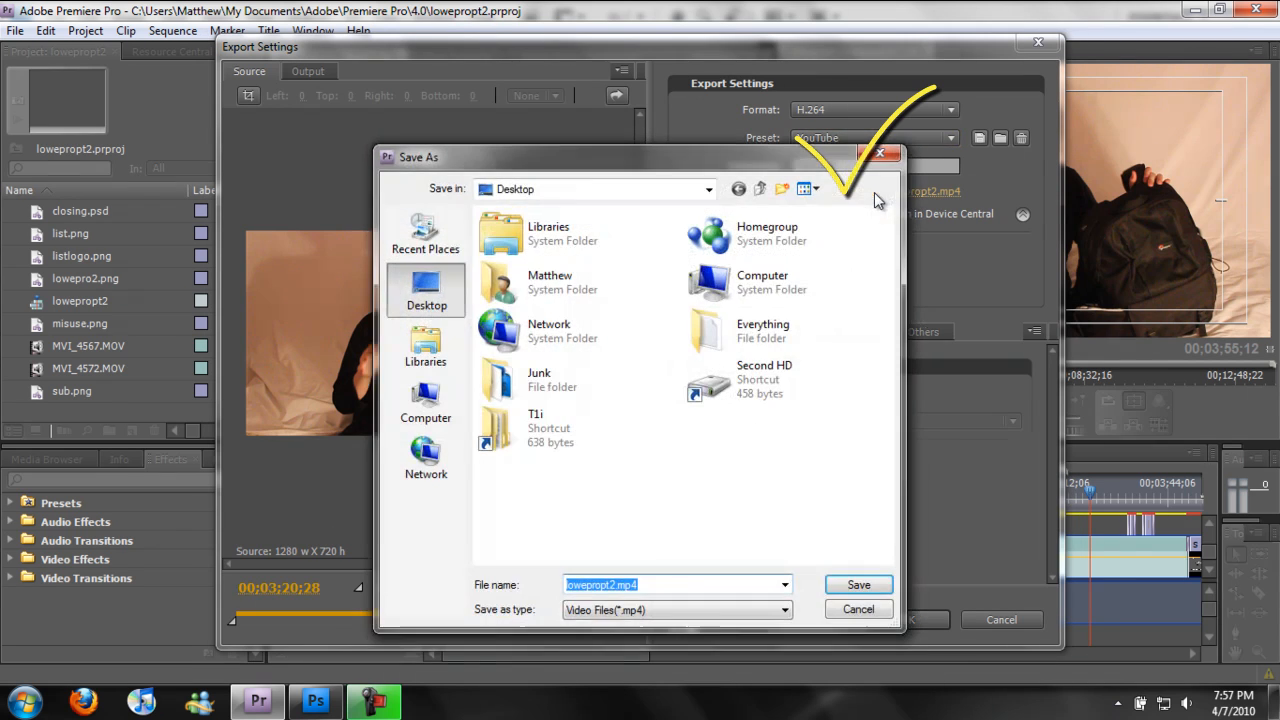
click(452, 392)
click(625, 312)
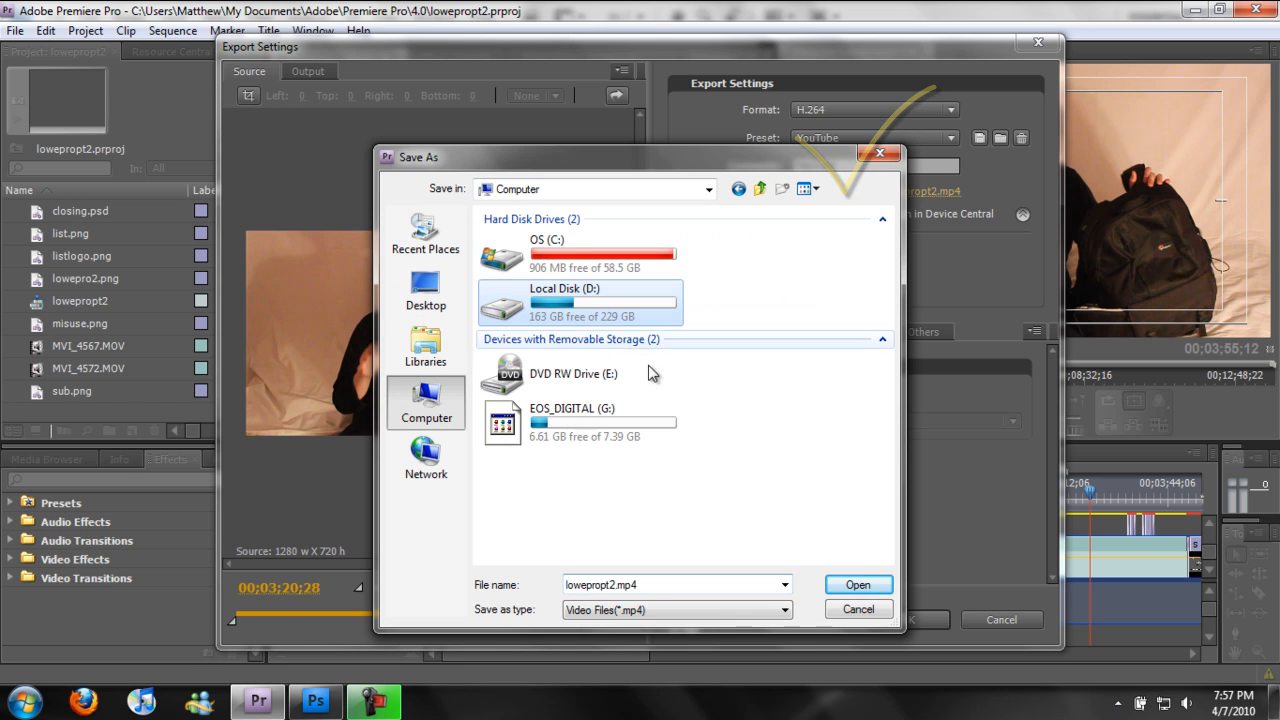
double_click(641, 328)
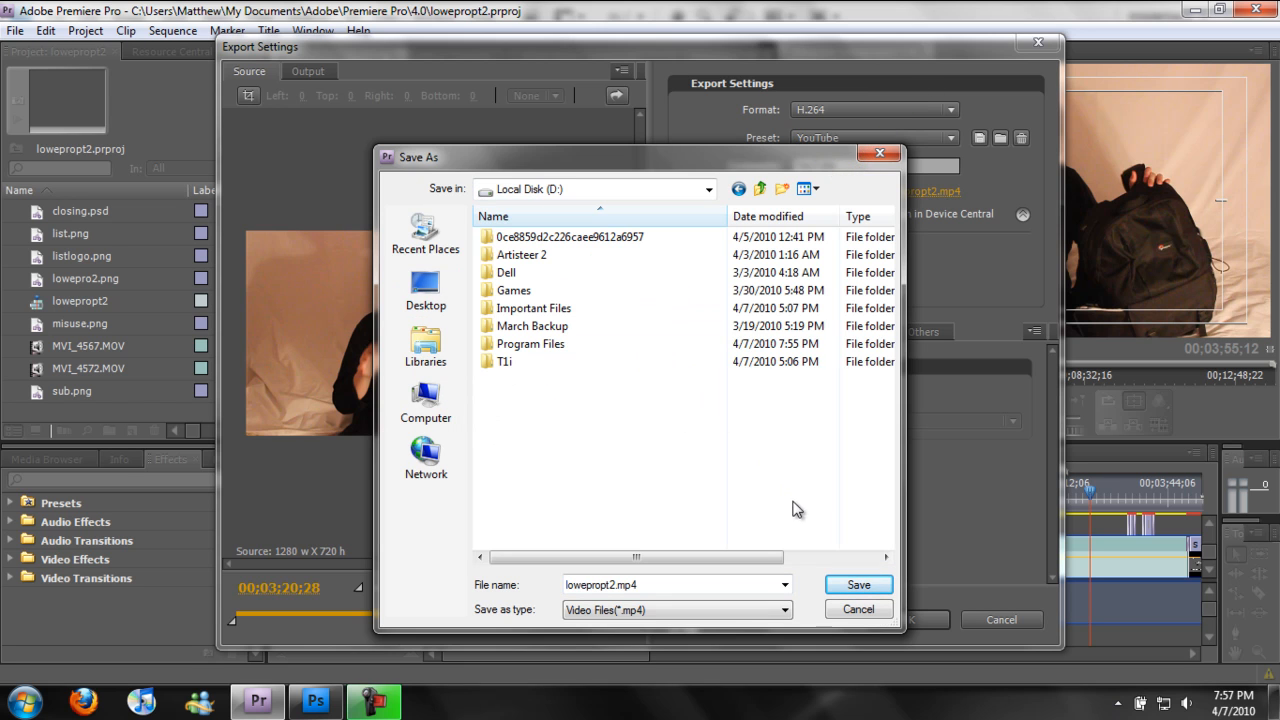
click(853, 585)
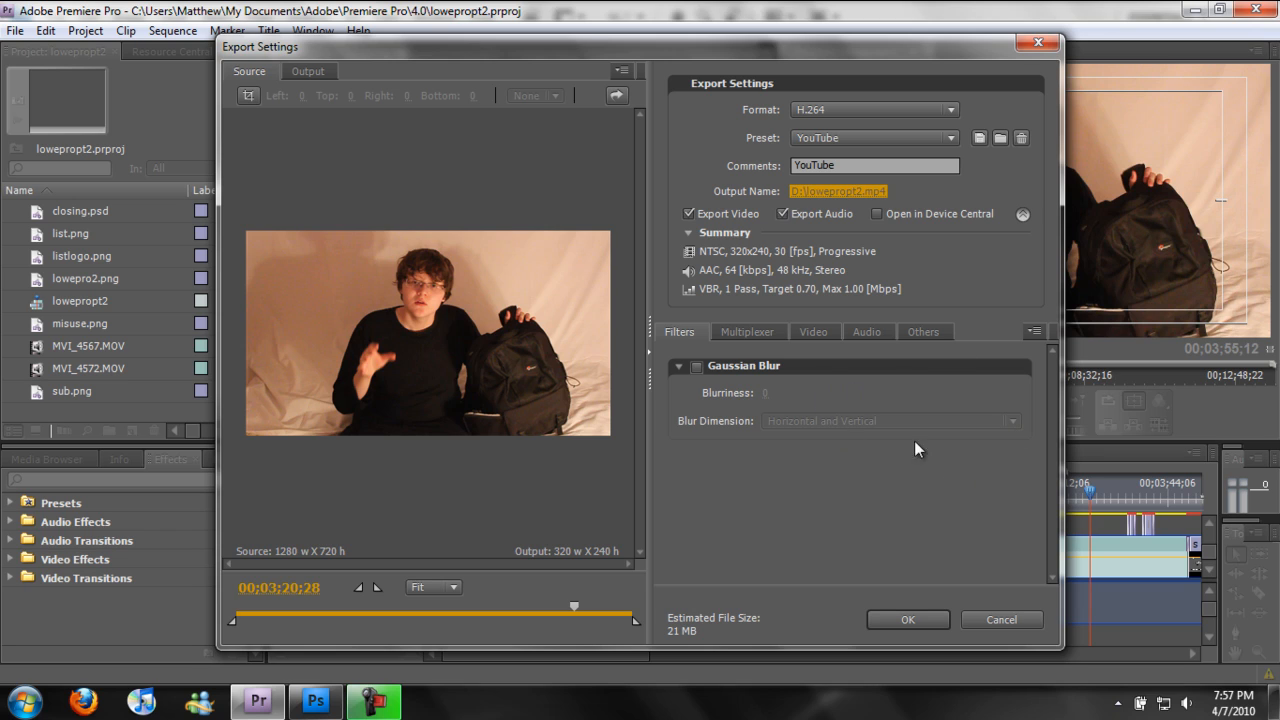
Step: Review the export's multiplexer settings, checking the choices for multiplexing and stream compatibility
click(676, 366)
click(755, 338)
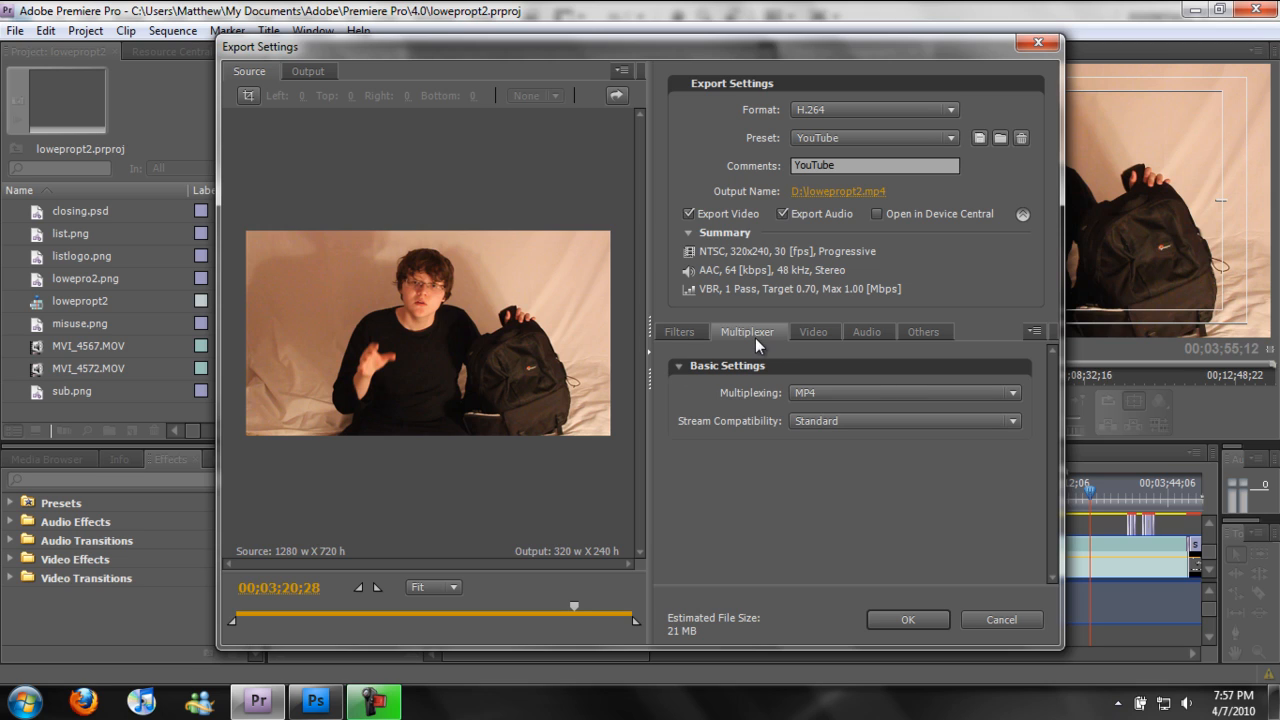
click(920, 394)
click(924, 394)
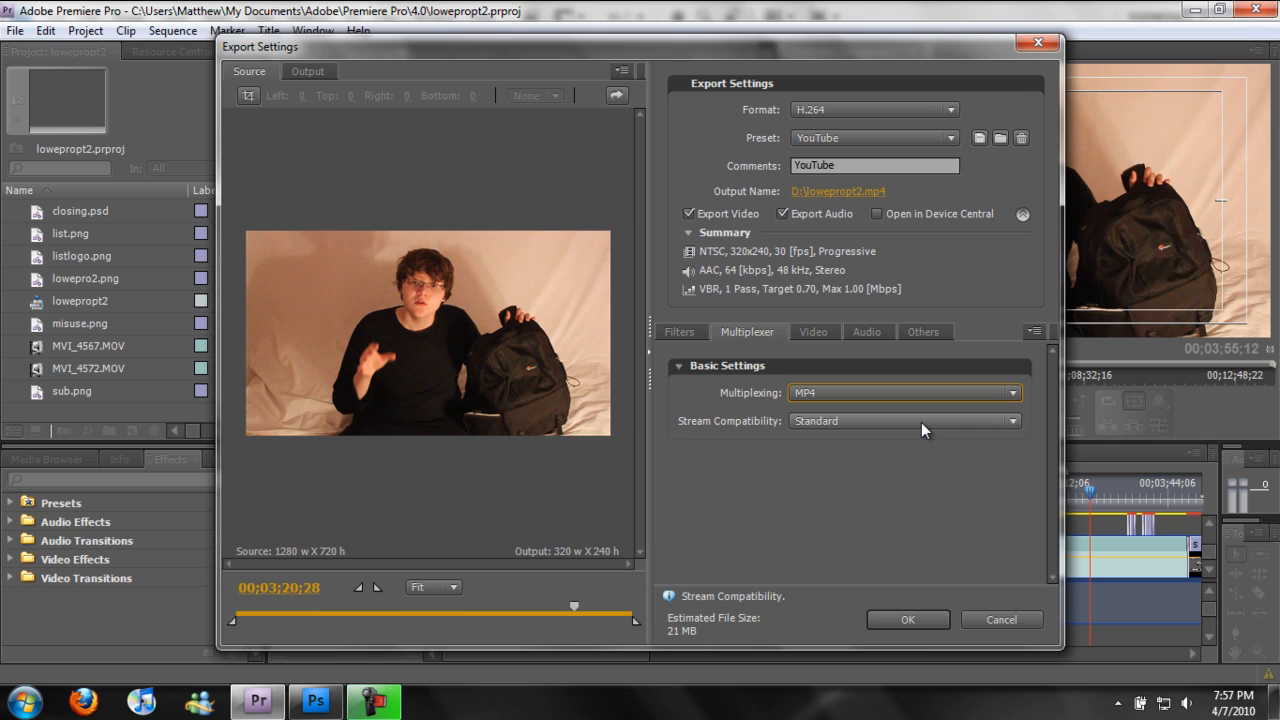
click(921, 422)
click(921, 422)
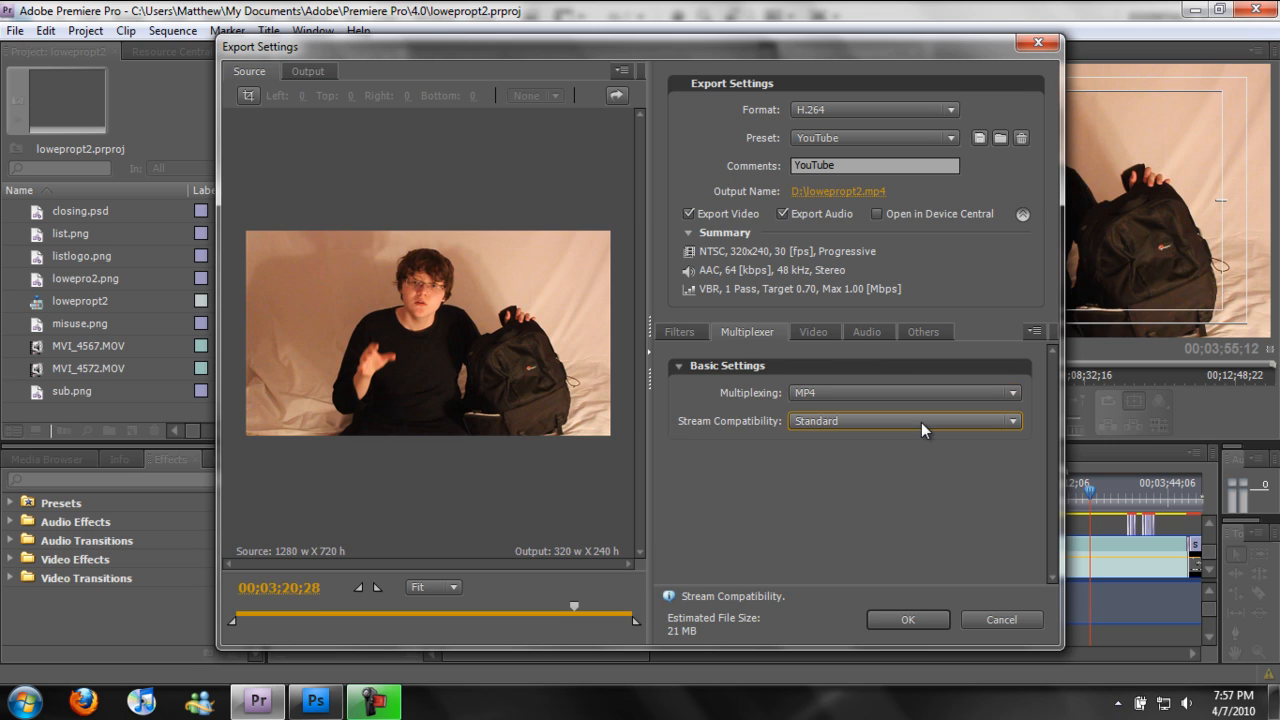
Step: Set the H.264 video level to 5.1 and the profile to High
click(821, 336)
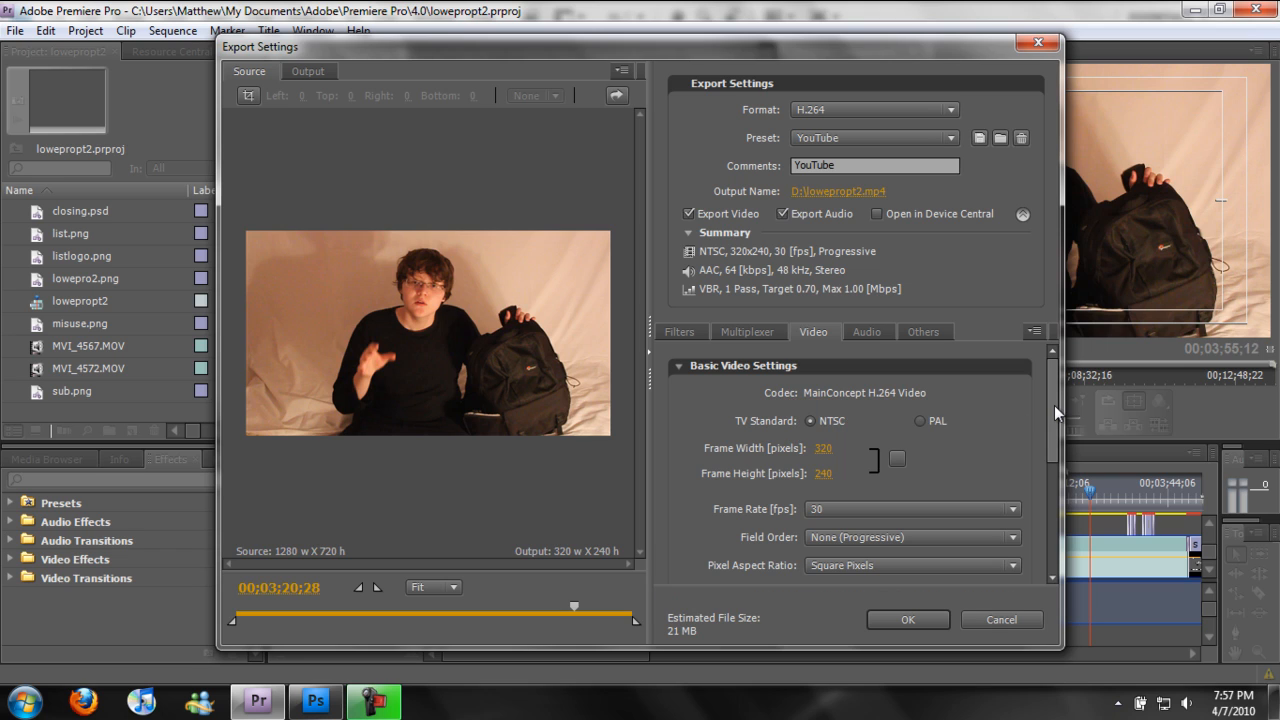
drag(1054, 407, 1052, 430)
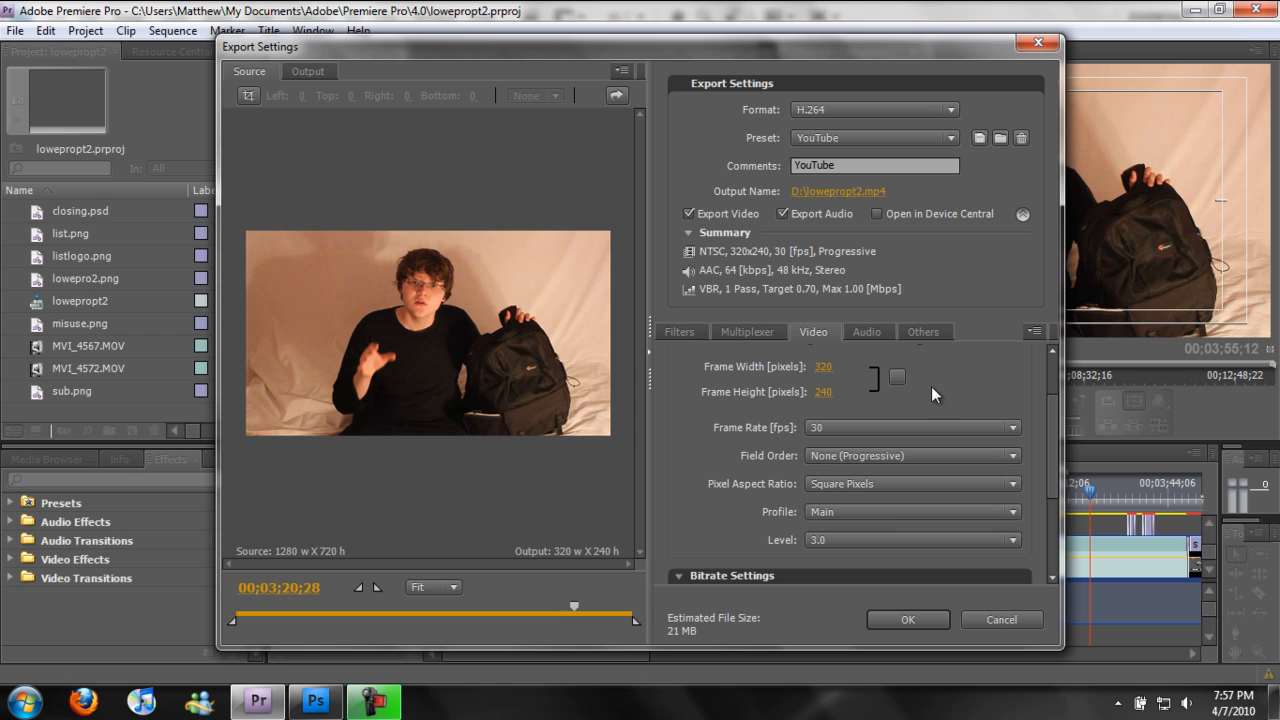
click(973, 540)
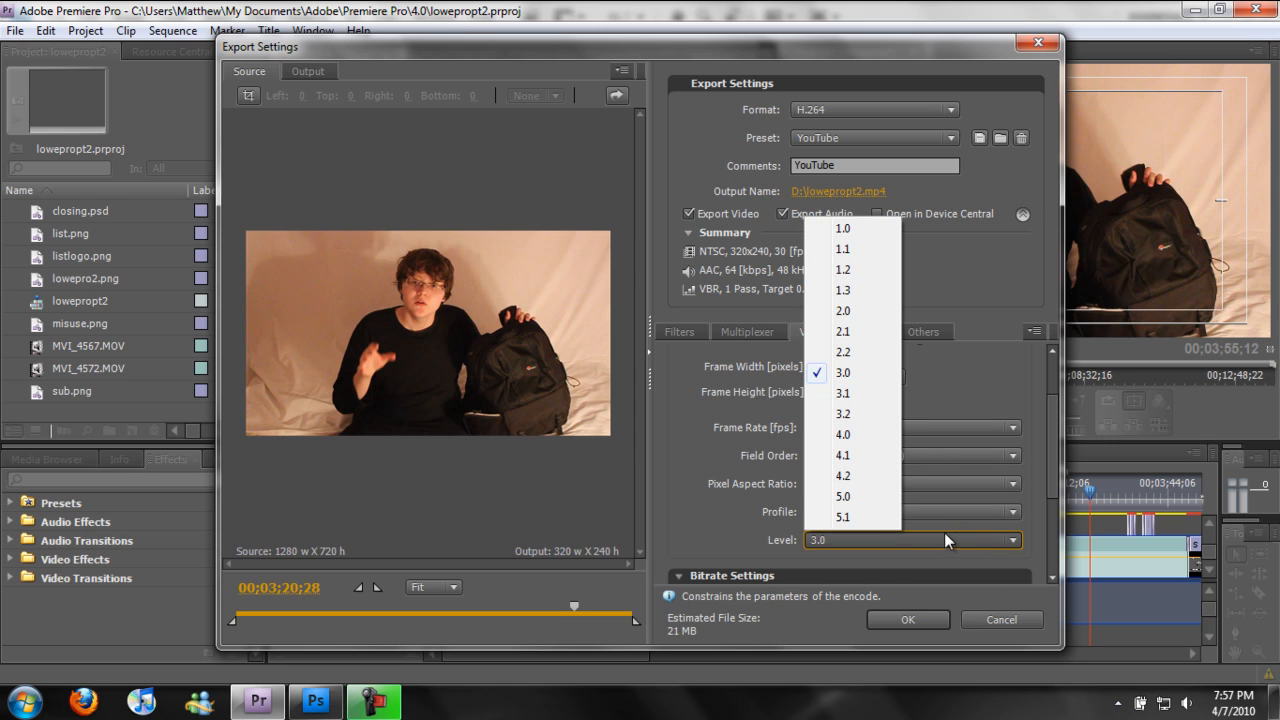
click(884, 524)
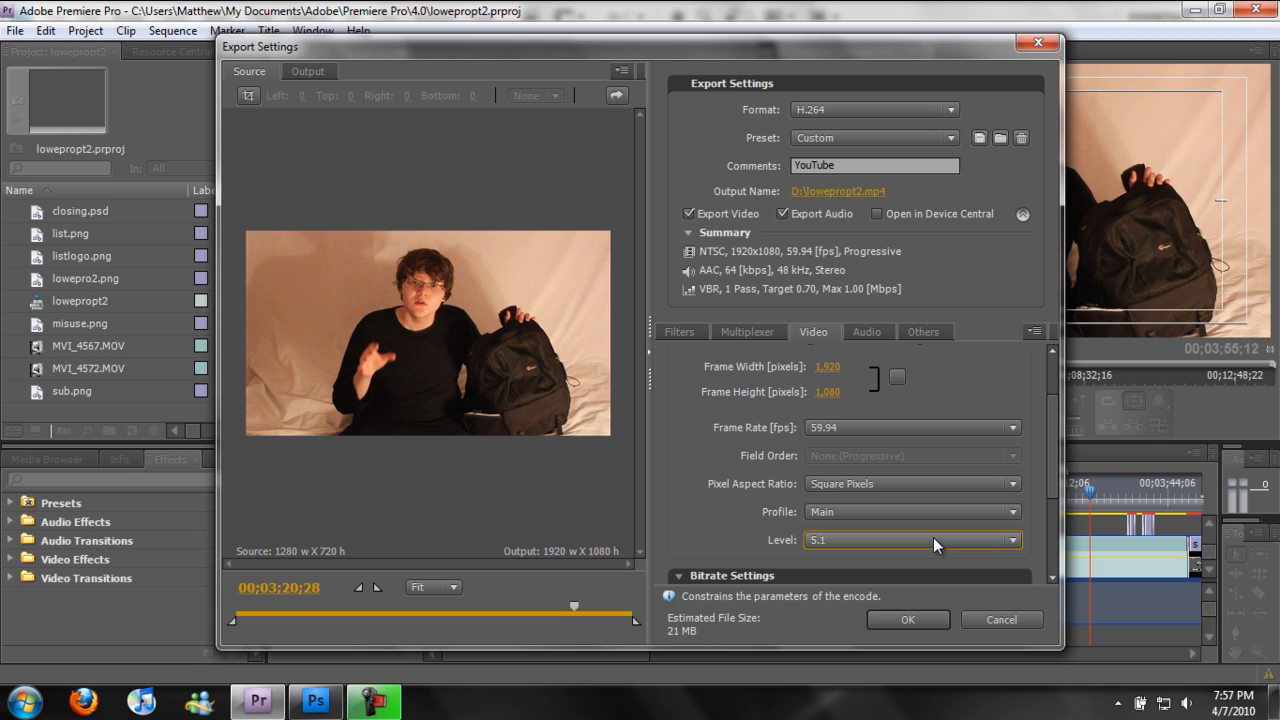
click(944, 515)
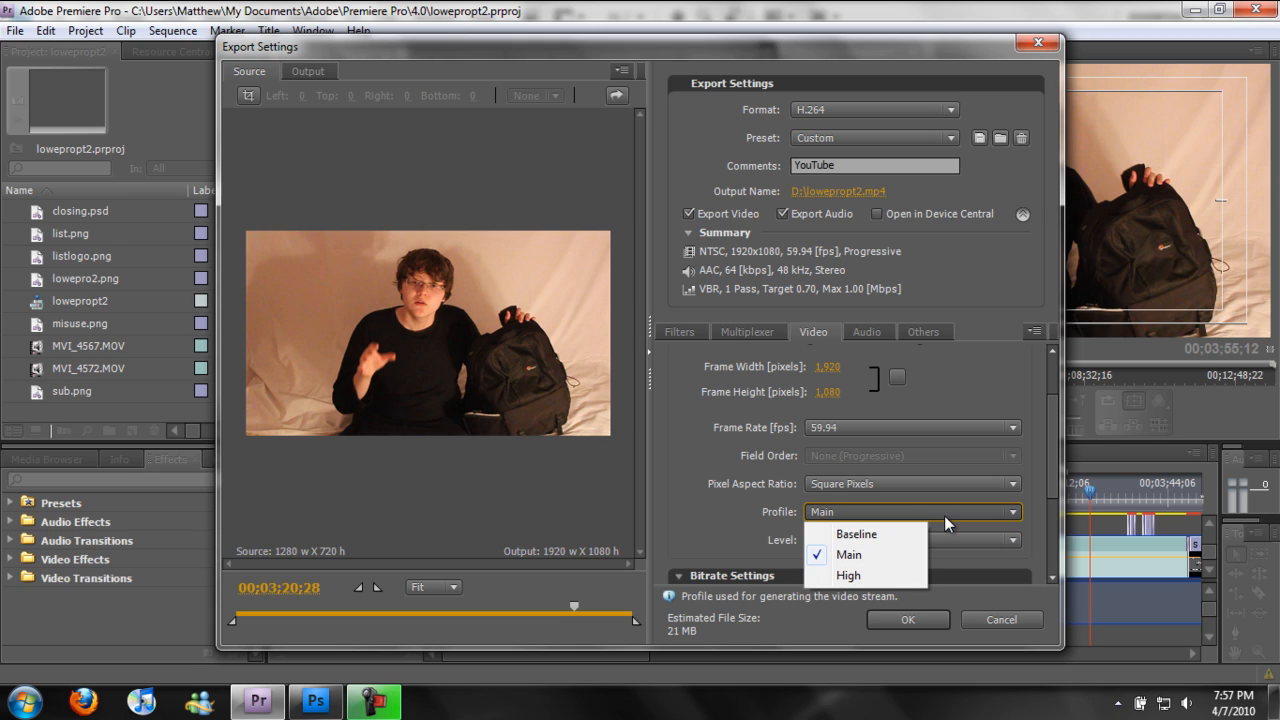
click(882, 576)
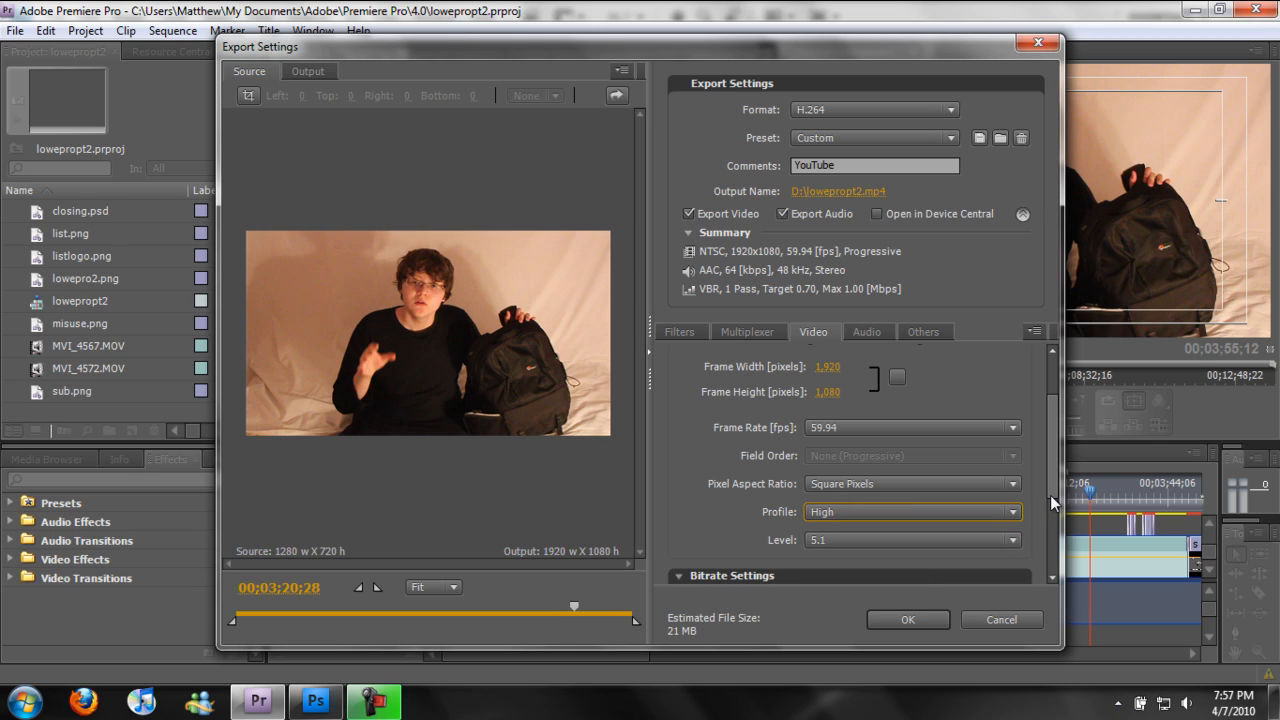
Step: Set the export frame width to 1280 pixels and the frame height to 720 pixels
scroll(1050, 495, up, 3)
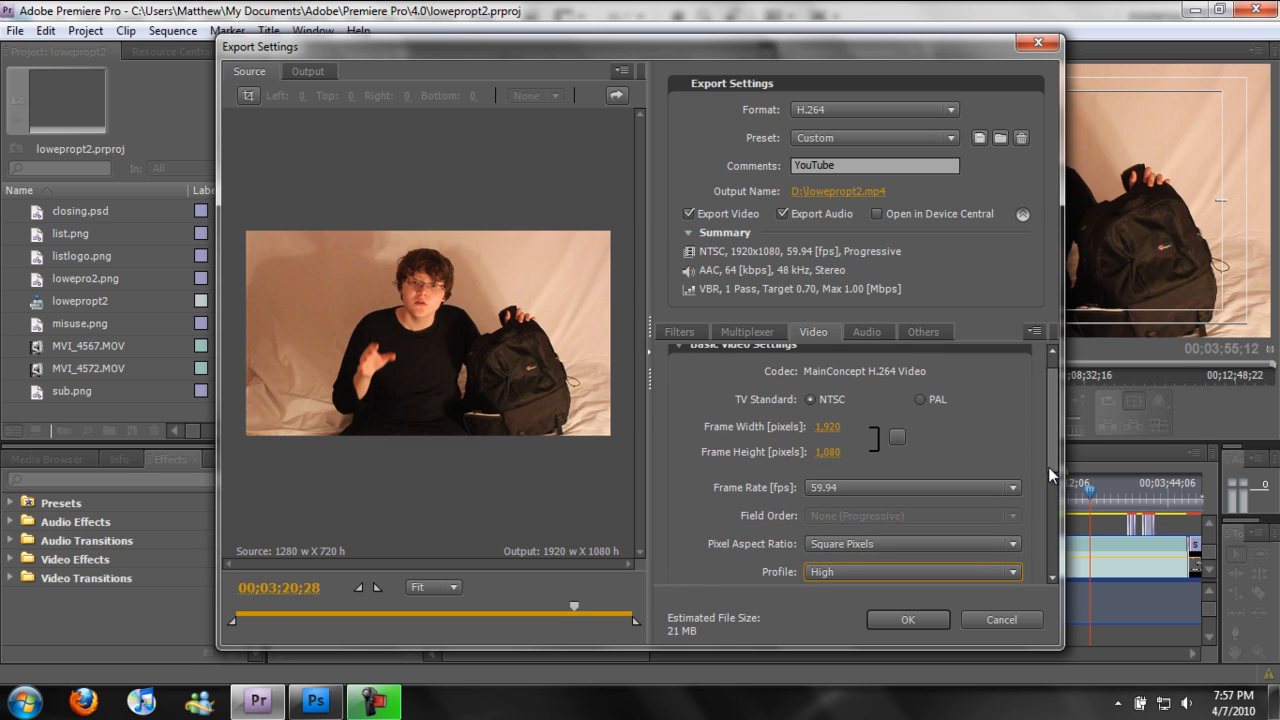
click(830, 428)
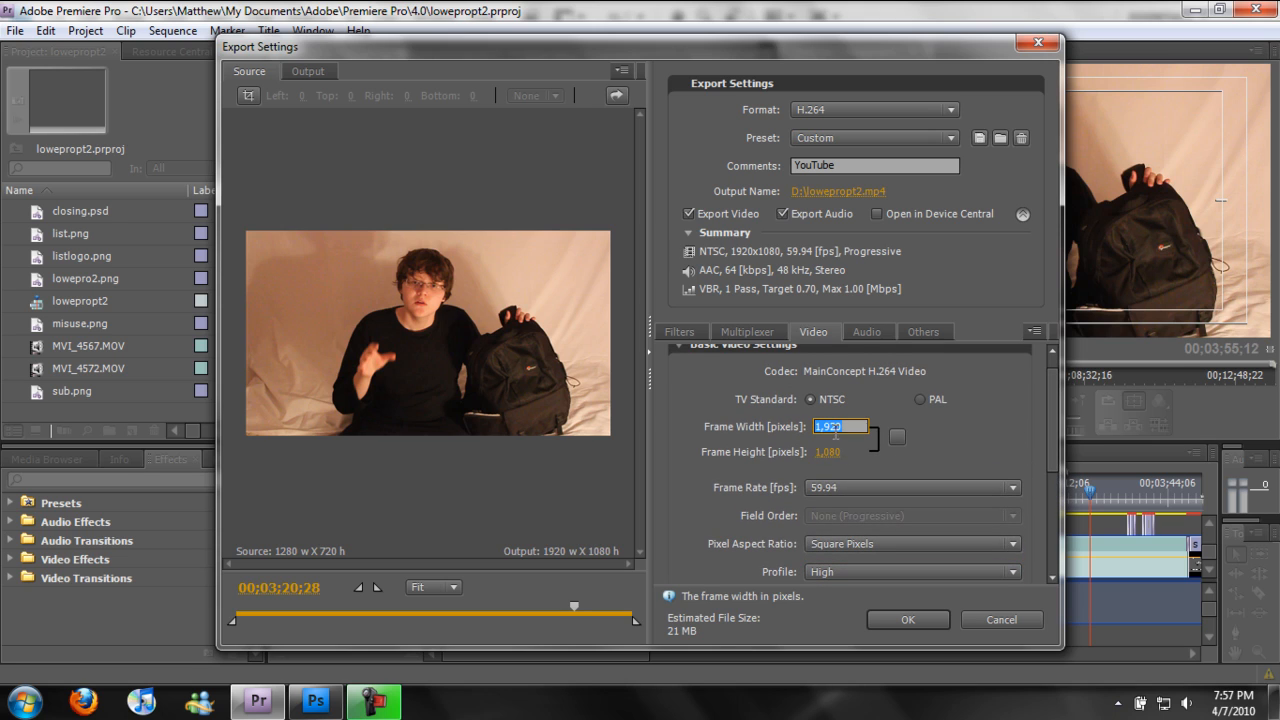
text(1280)
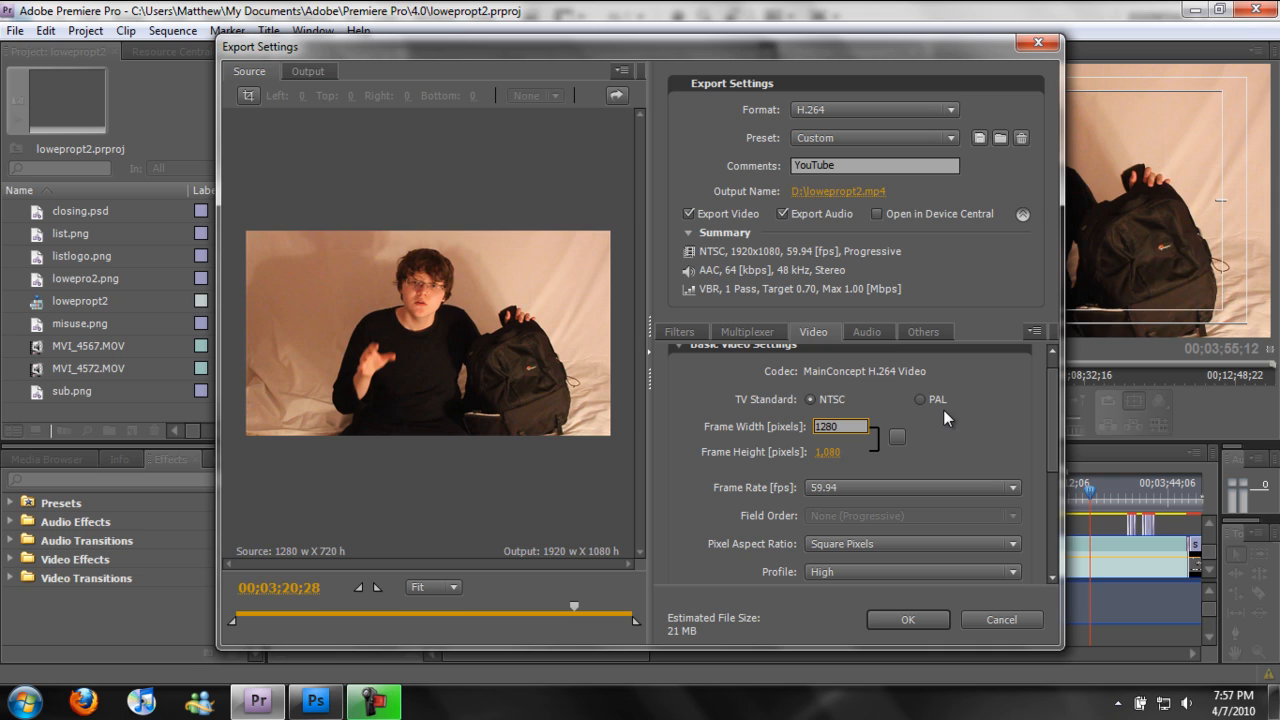
click(830, 452)
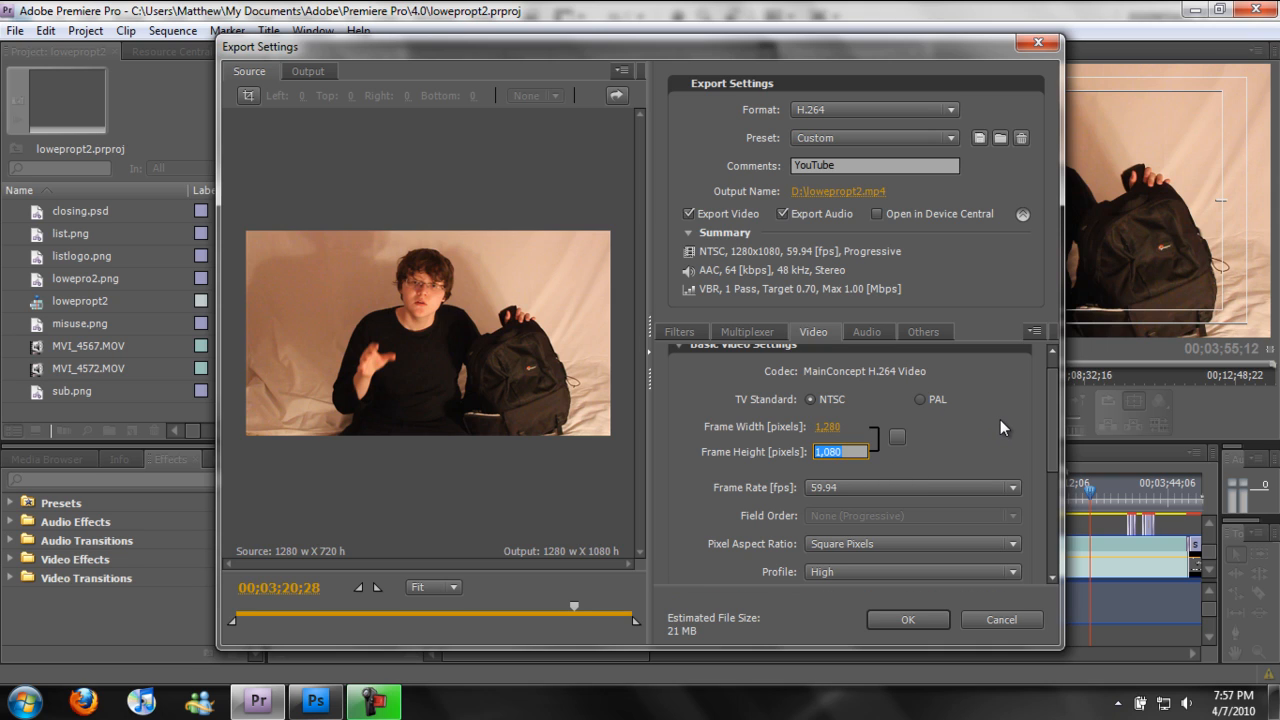
text(720)
key(Return)
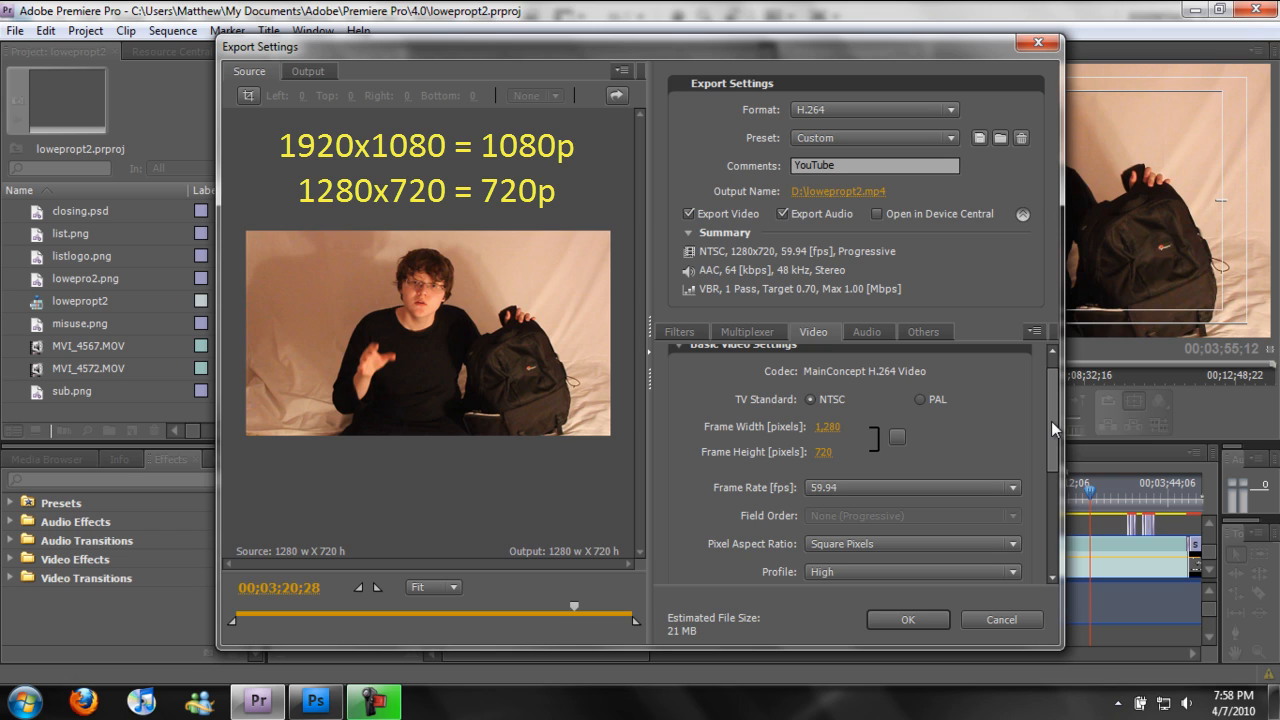
Step: Set the export frame rate to 30 fps
drag(1050, 421, 1052, 439)
click(1013, 446)
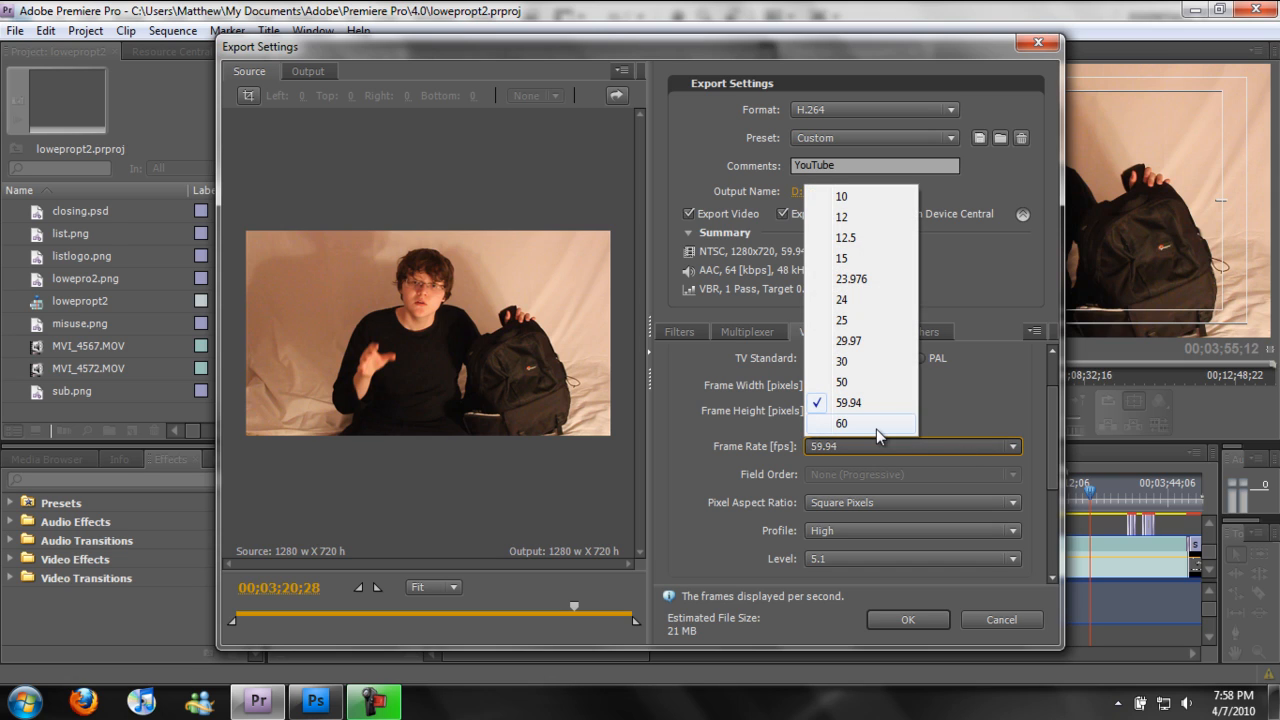
click(891, 362)
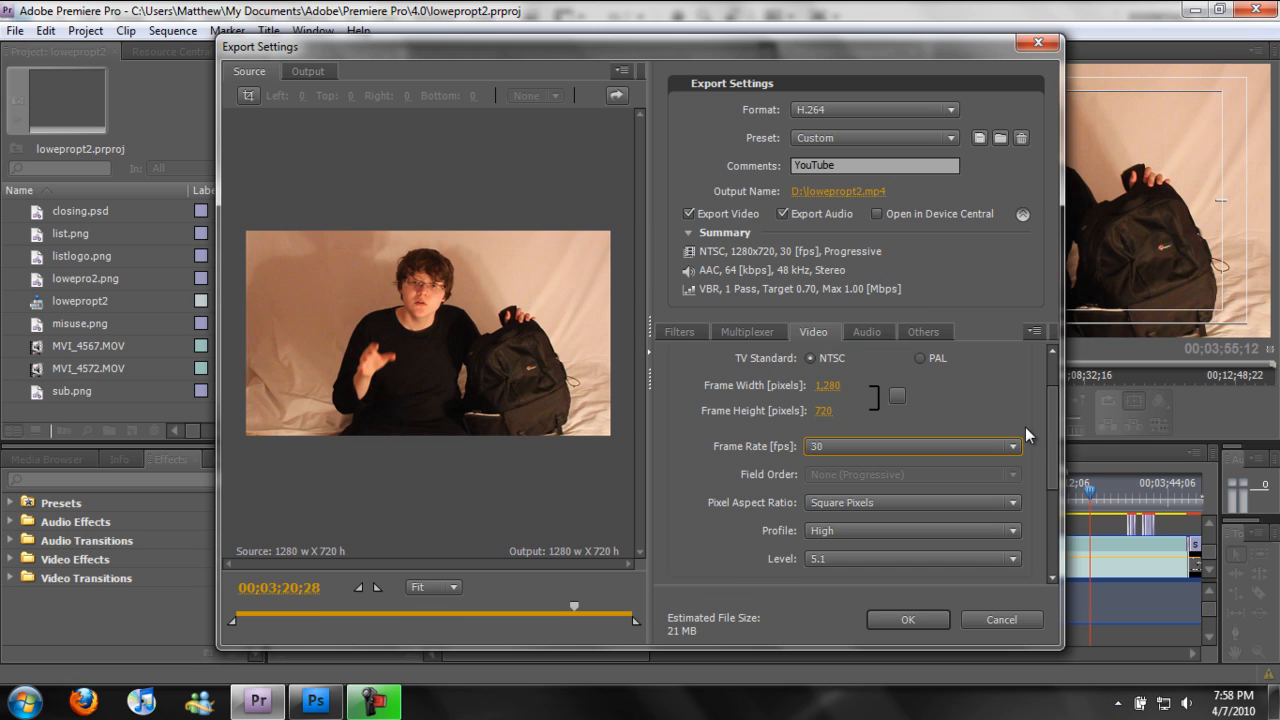
Step: Set the video bitrate encoding to VBR, 2 Pass
drag(1051, 435, 1059, 529)
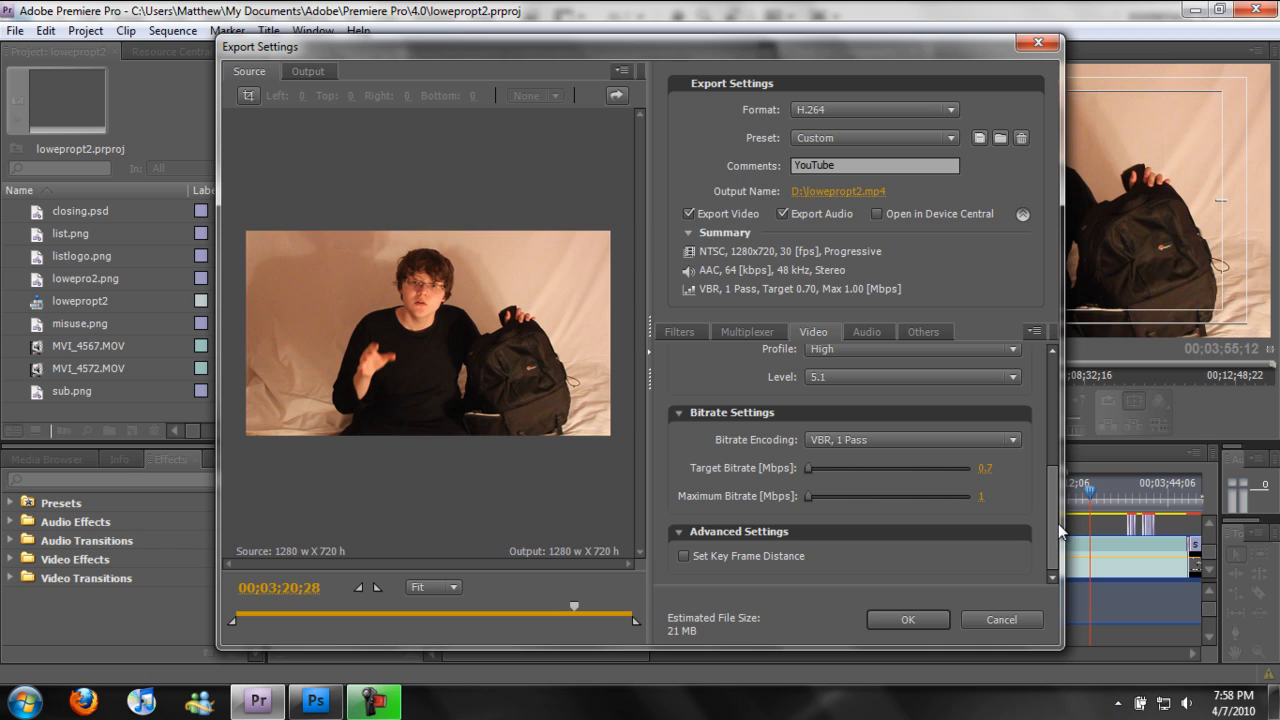
click(996, 441)
click(925, 504)
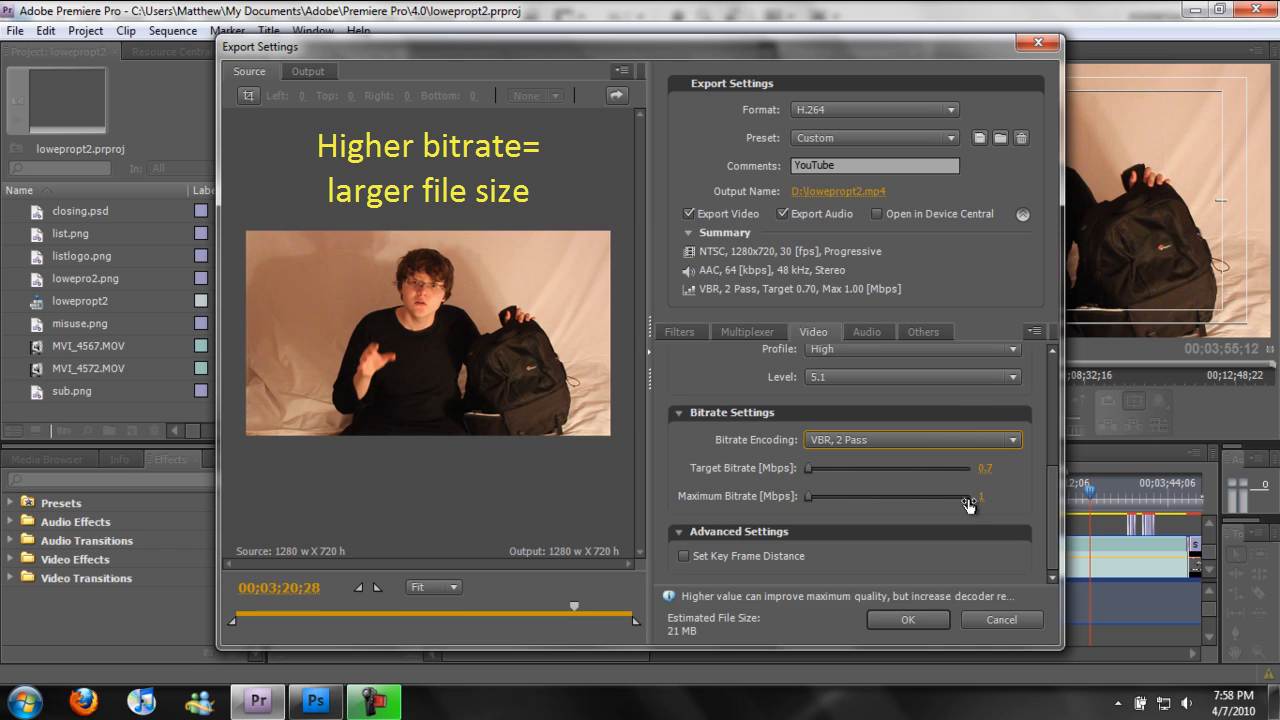
Step: Set both the target bitrate and the maximum bitrate of the video to 5 Mbps
drag(1048, 505, 1052, 531)
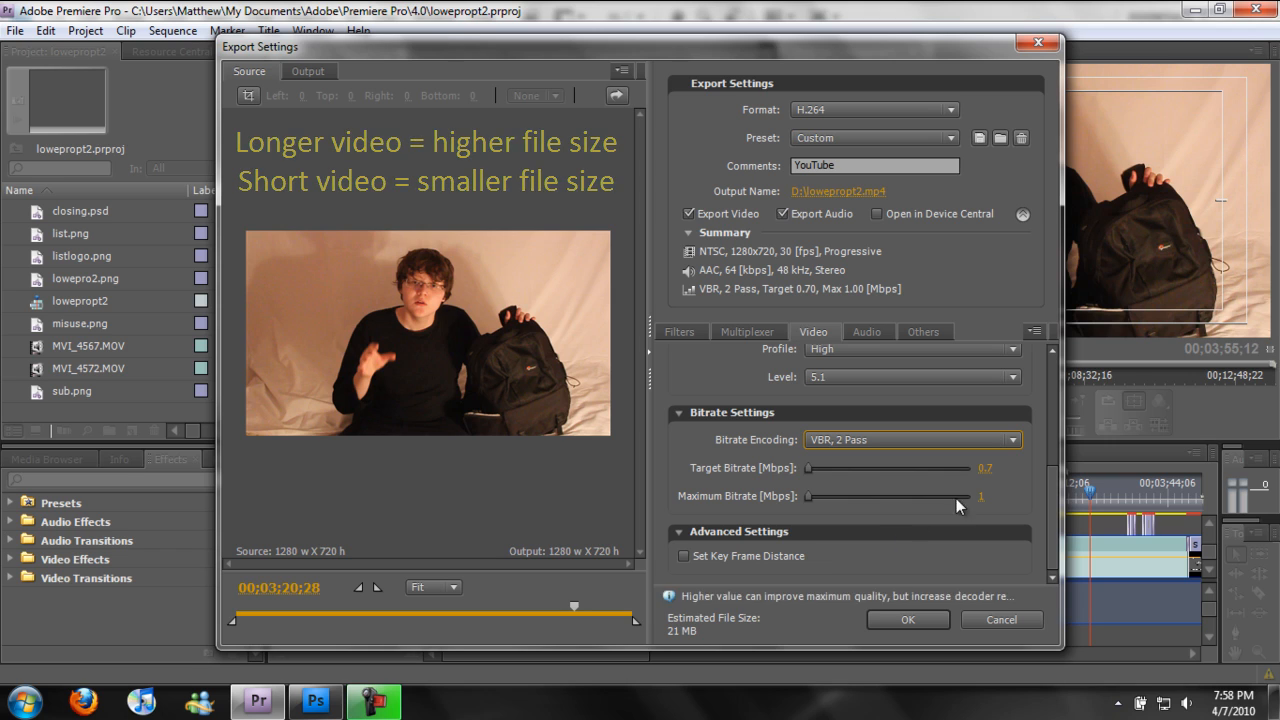
click(985, 470)
text(5)
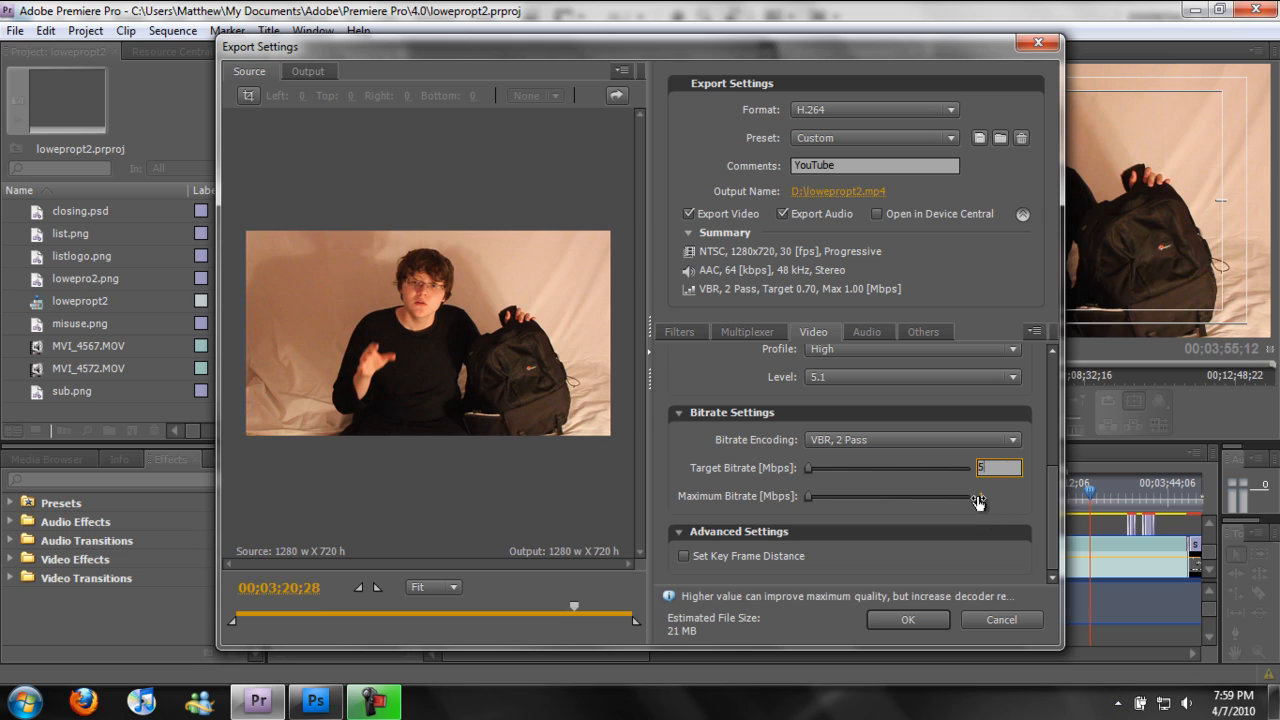
click(980, 496)
key(Return)
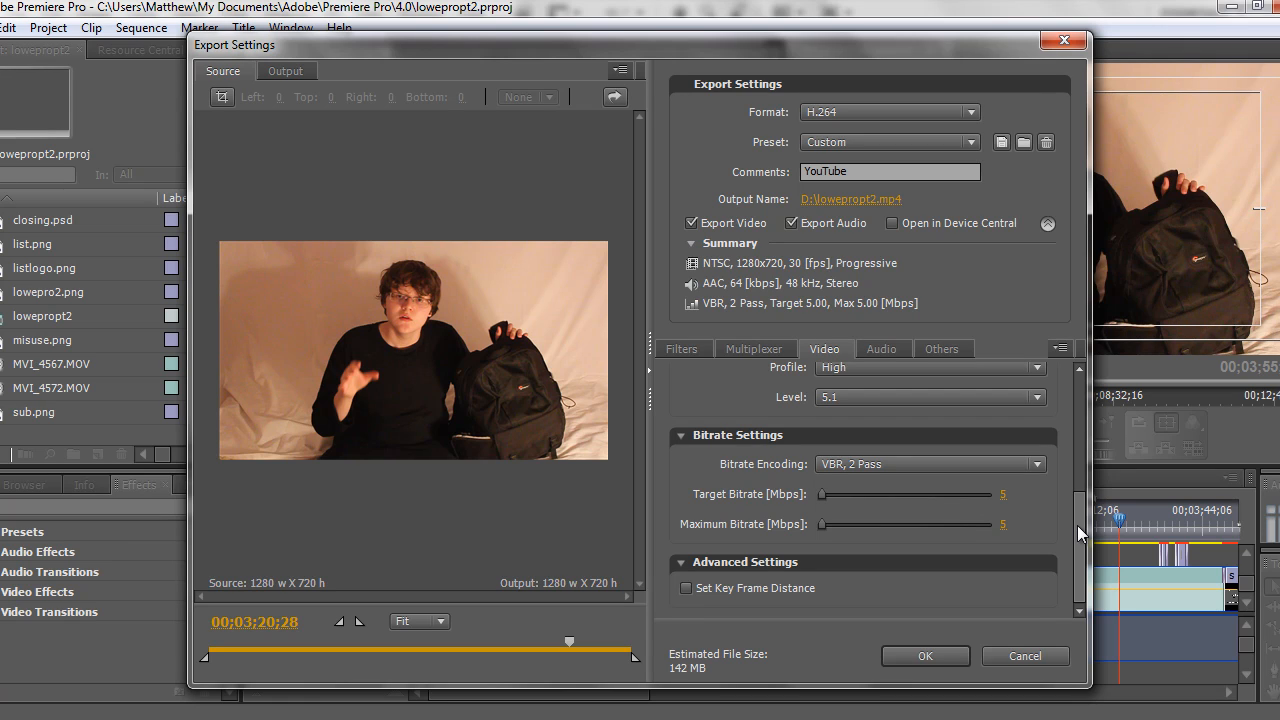
Step: In the audio export settings, keep AAC as the codec and choose Stereo for the output channels
click(886, 350)
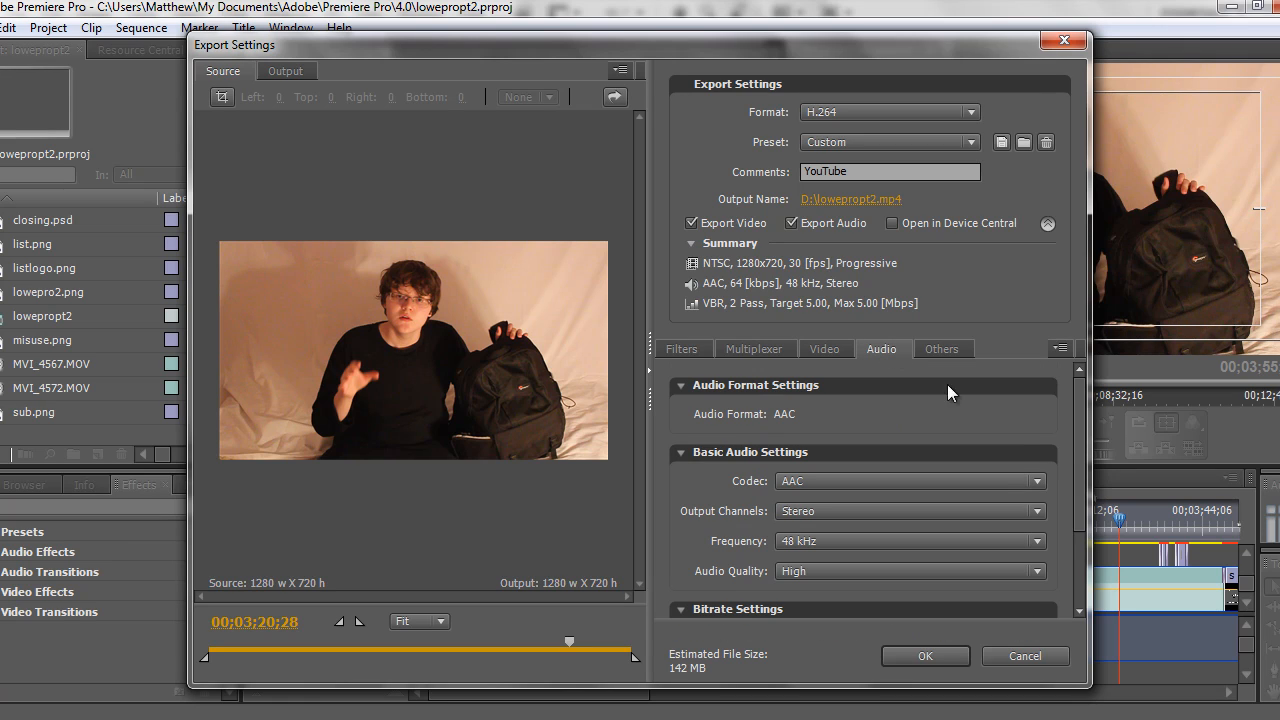
drag(1081, 433, 1081, 467)
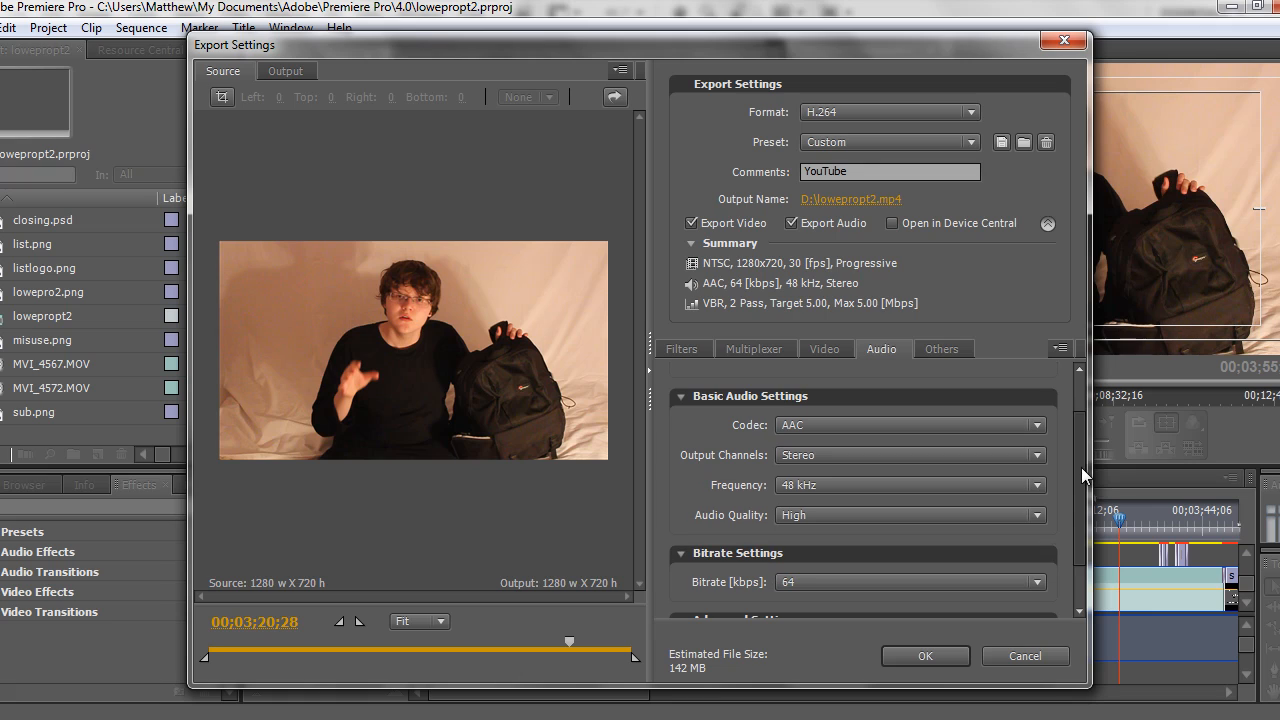
click(1038, 425)
click(1040, 426)
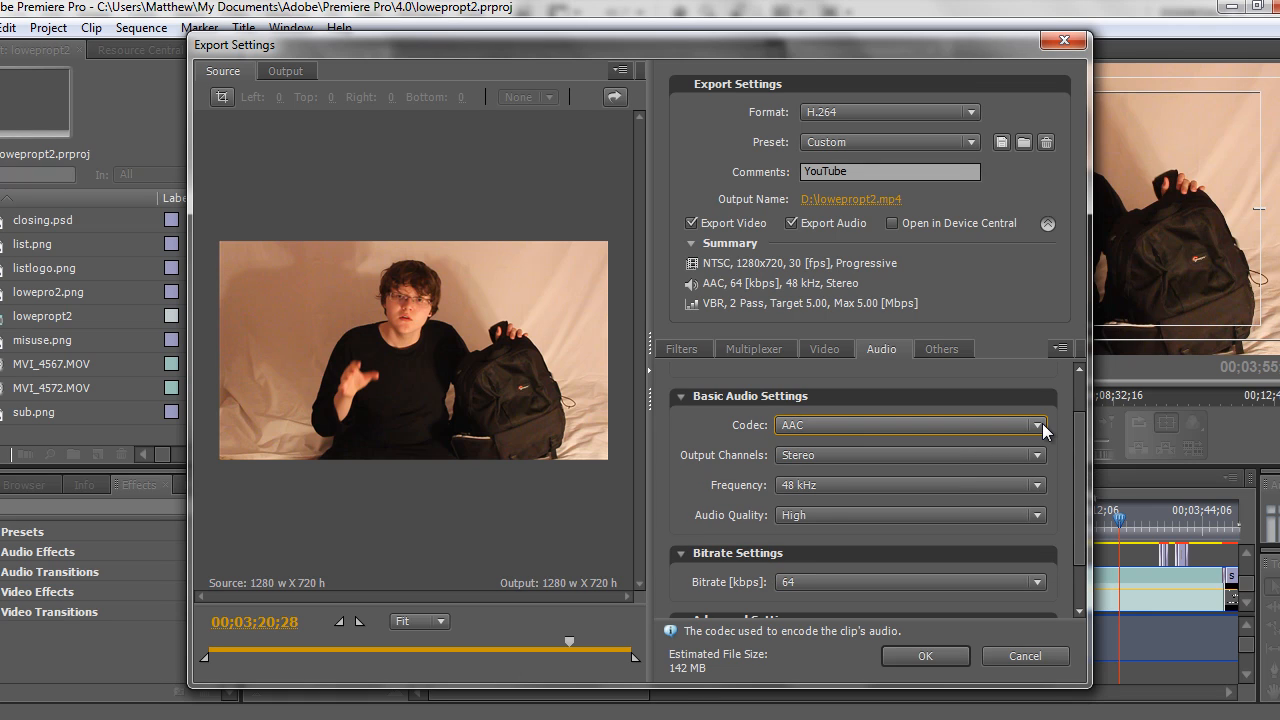
click(1022, 459)
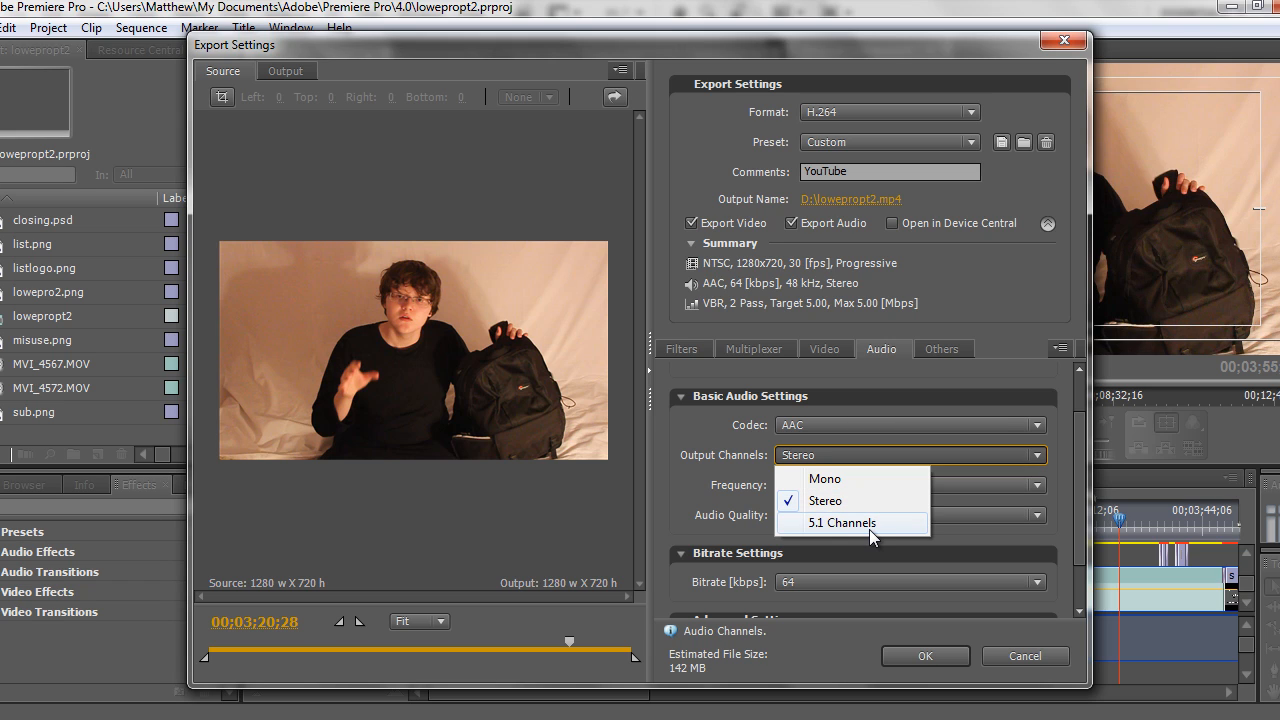
click(883, 508)
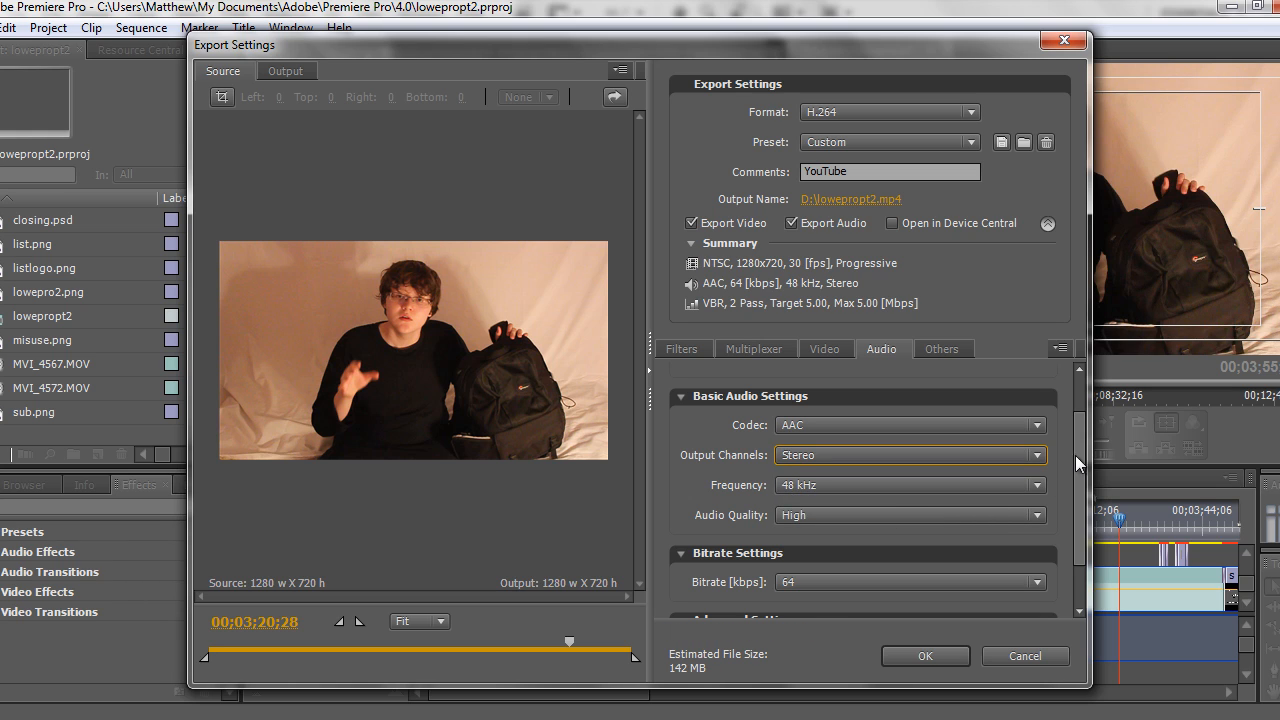
Step: Set the export audio frequency to 44.1 kHz
drag(1079, 449, 1075, 480)
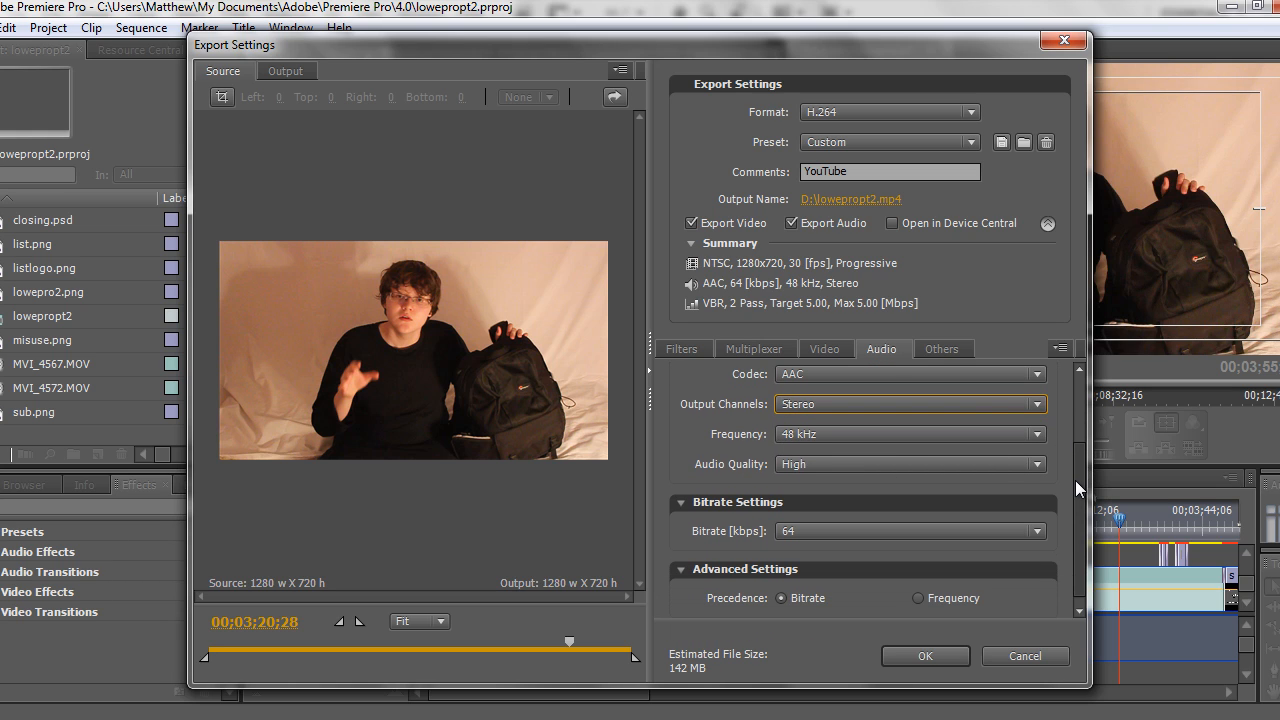
click(1012, 435)
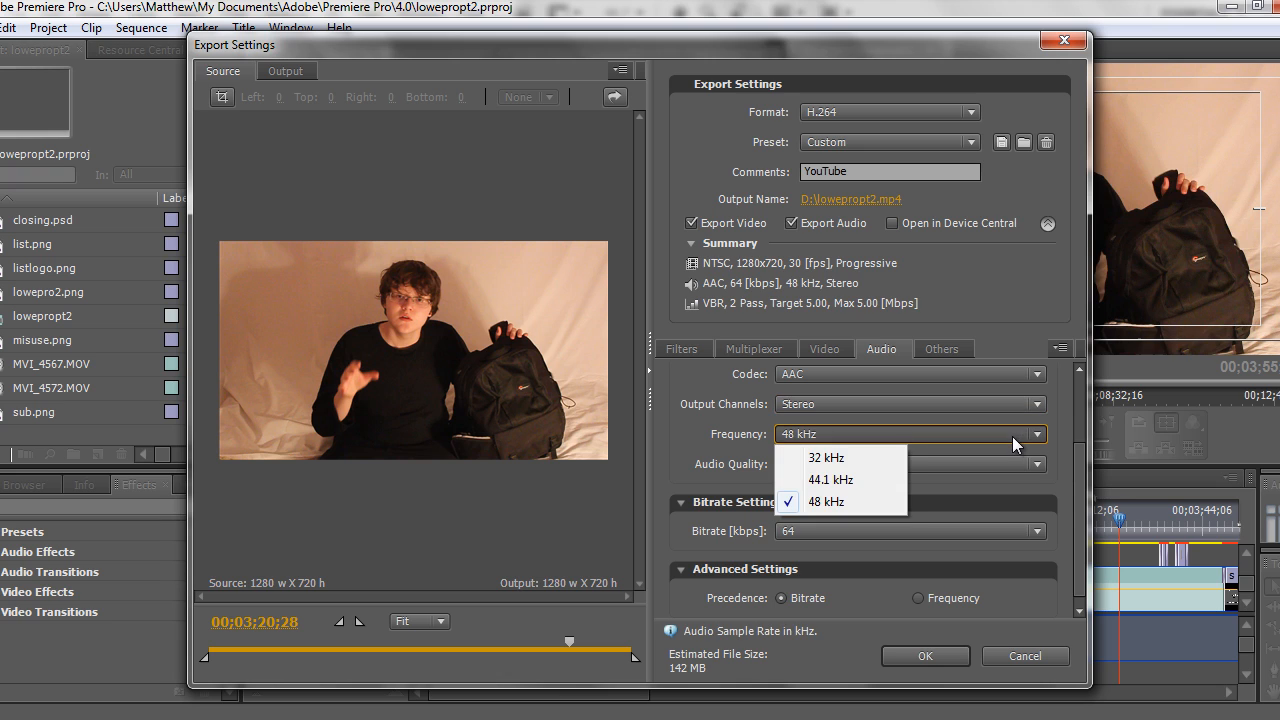
click(865, 482)
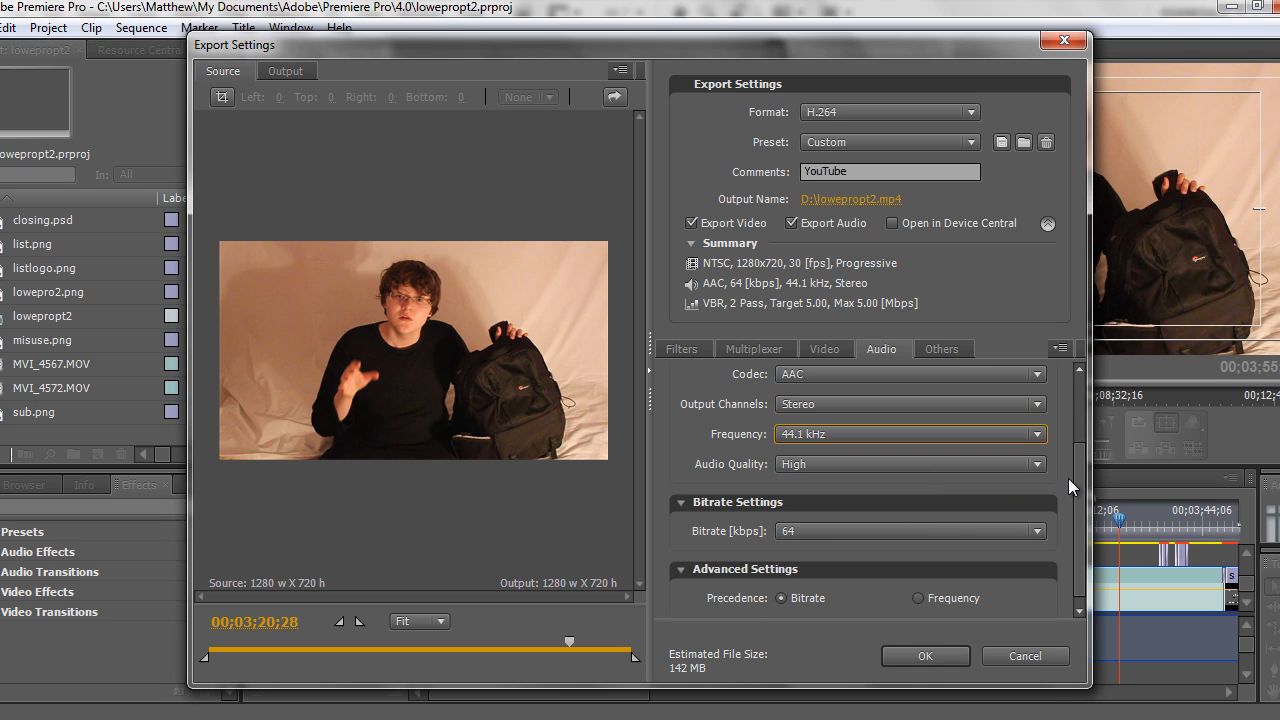
Step: Keep the audio quality at High and set the audio bitrate to 128 kbps
drag(1077, 479, 1079, 502)
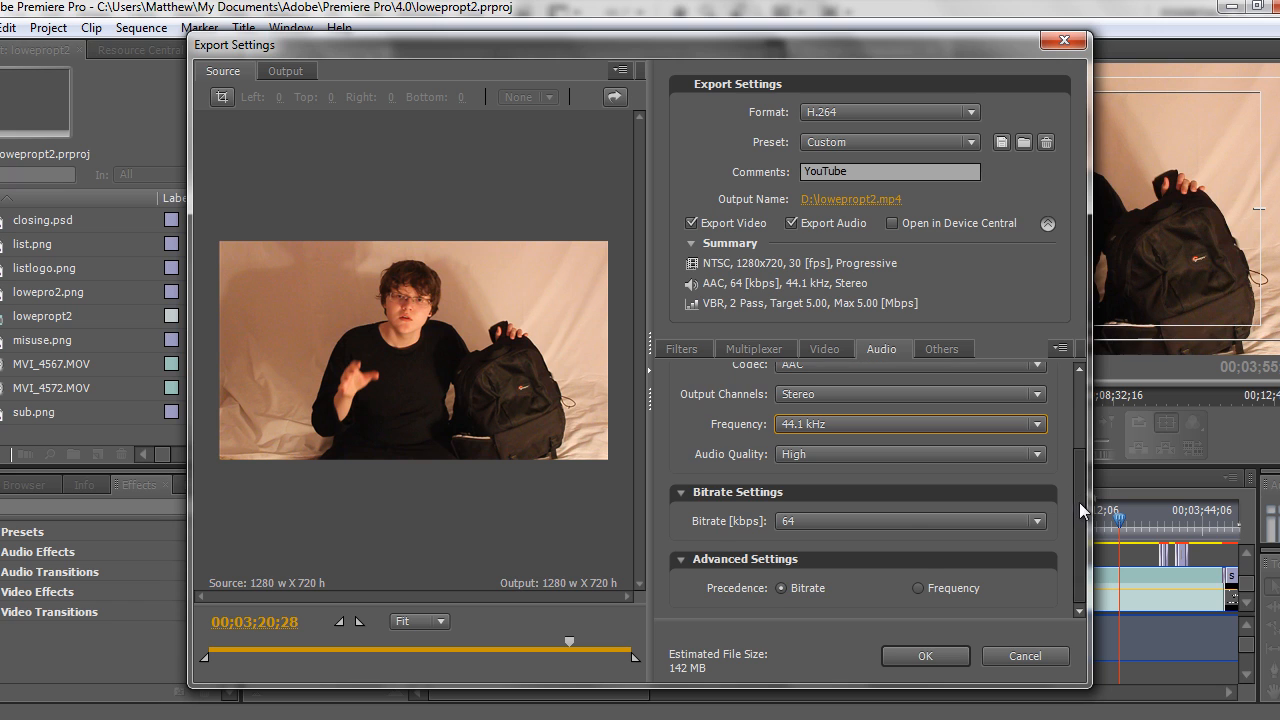
click(1003, 458)
click(1004, 458)
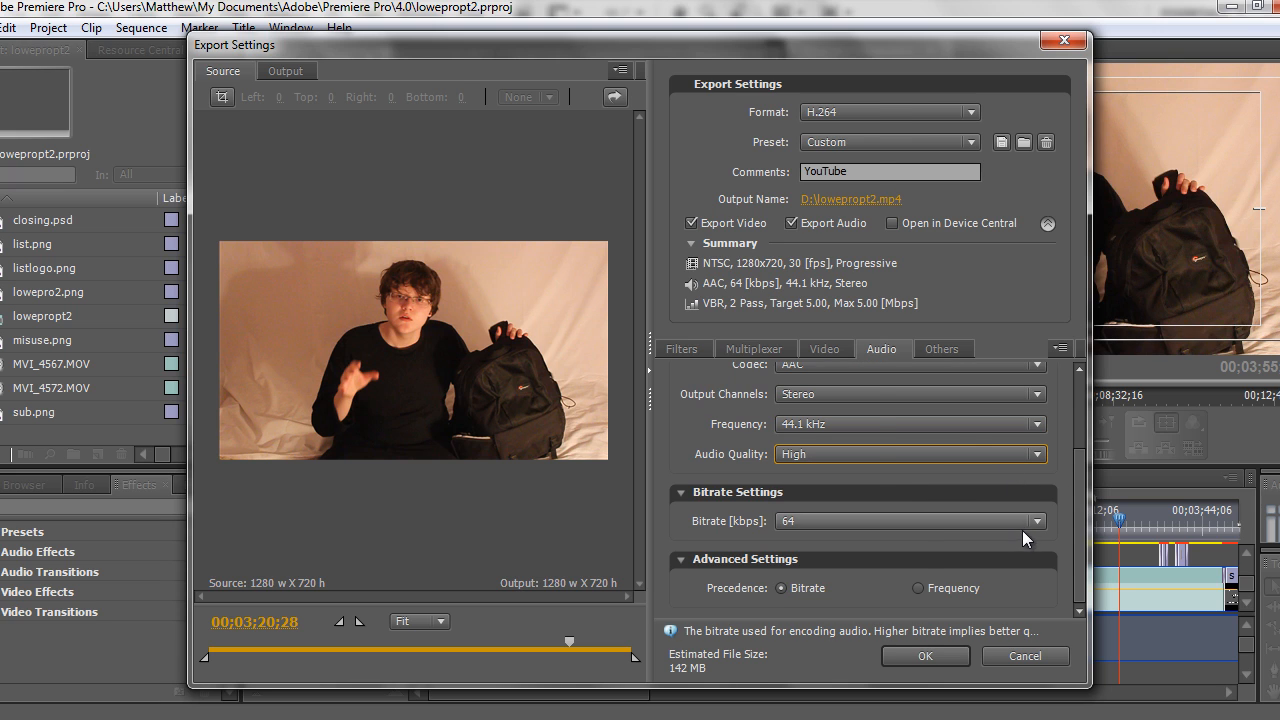
click(1020, 522)
click(842, 389)
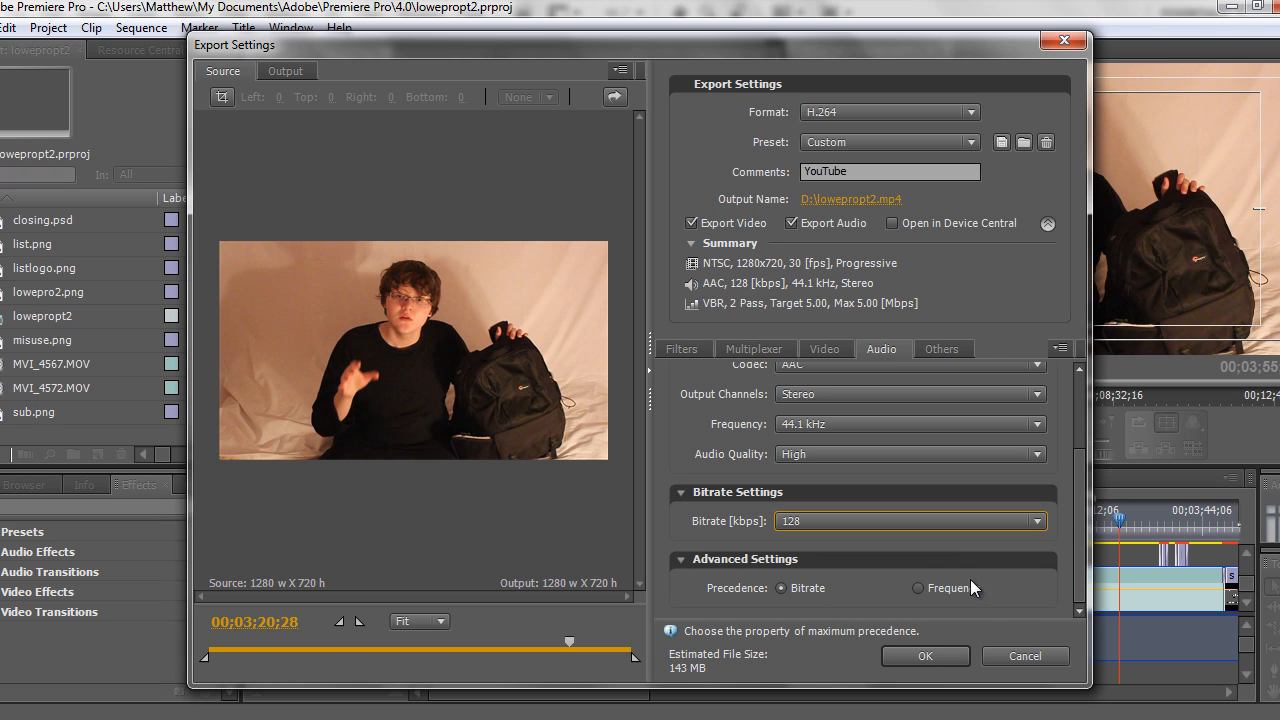
Step: Review the FTP upload options, leave FTP disabled, and accept the export settings to send the sequence to Adobe Media Encoder
click(958, 350)
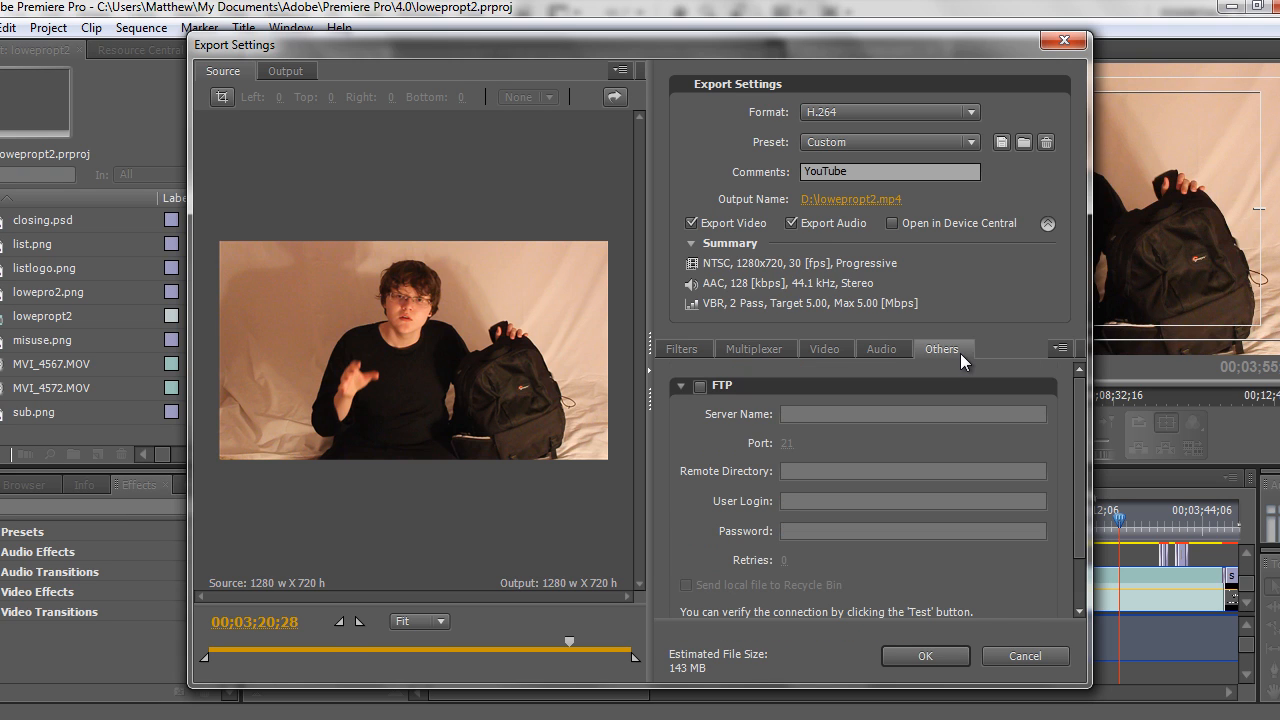
click(681, 385)
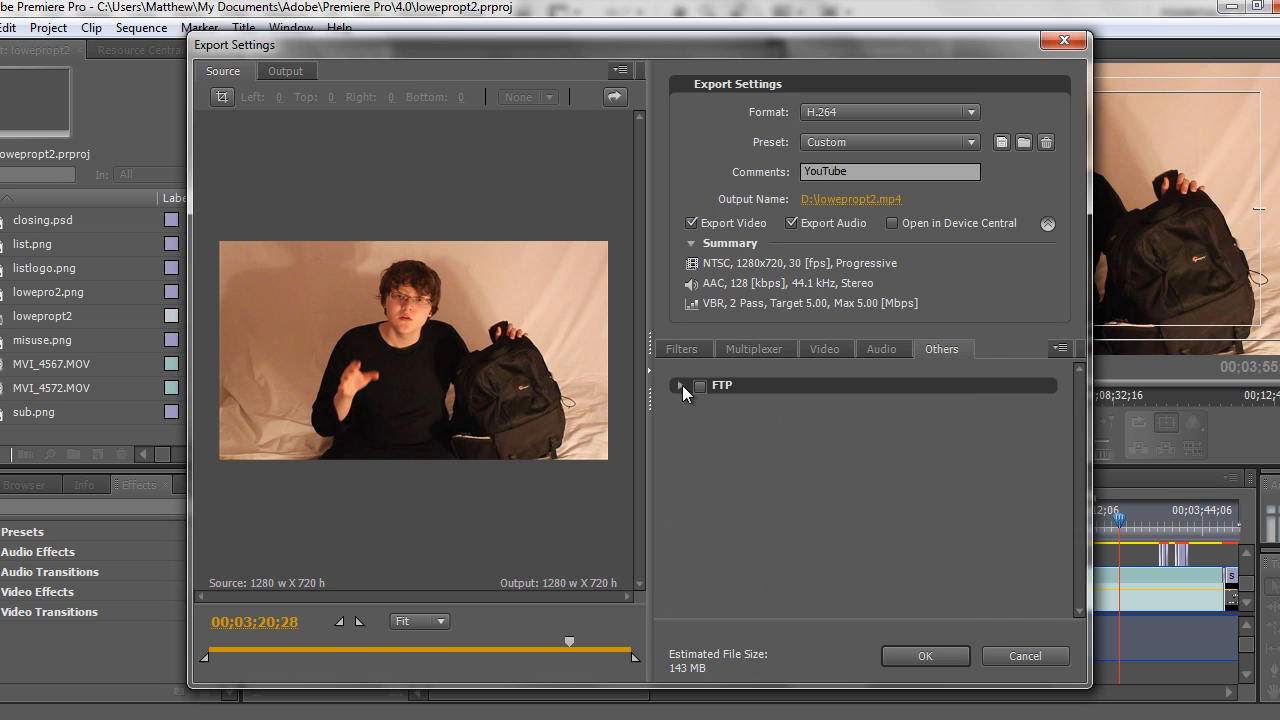
click(681, 385)
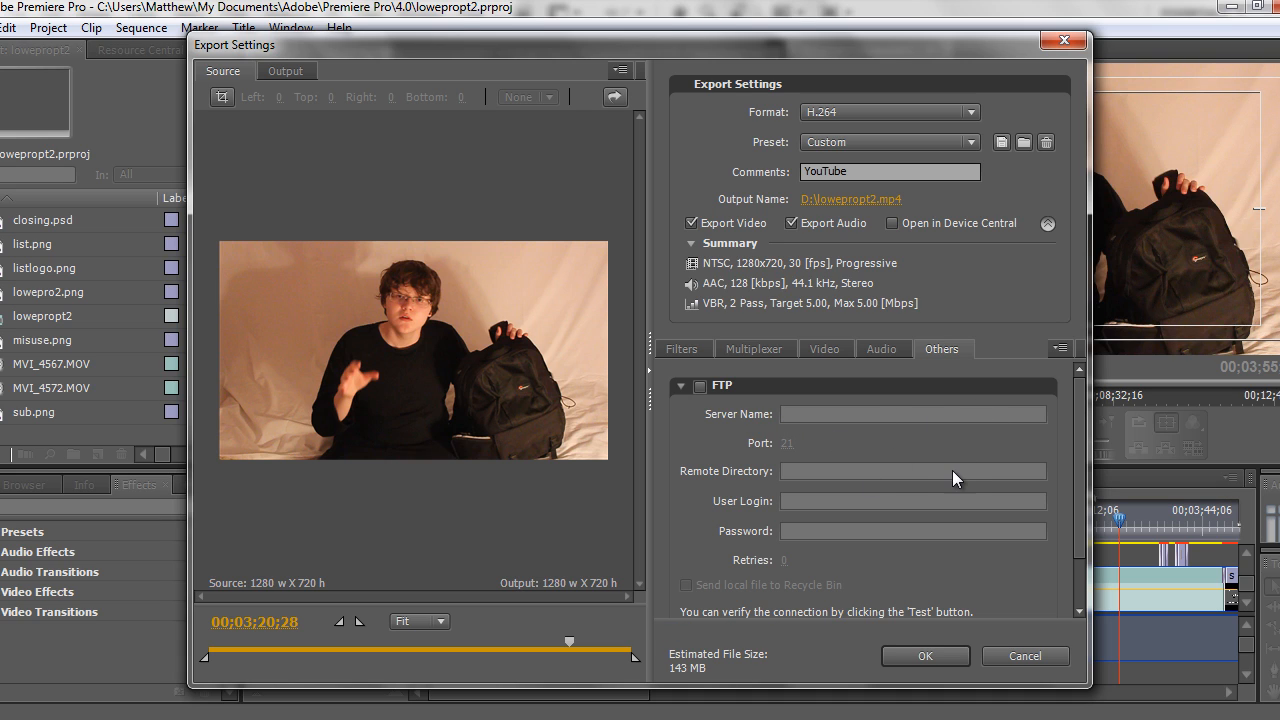
click(682, 384)
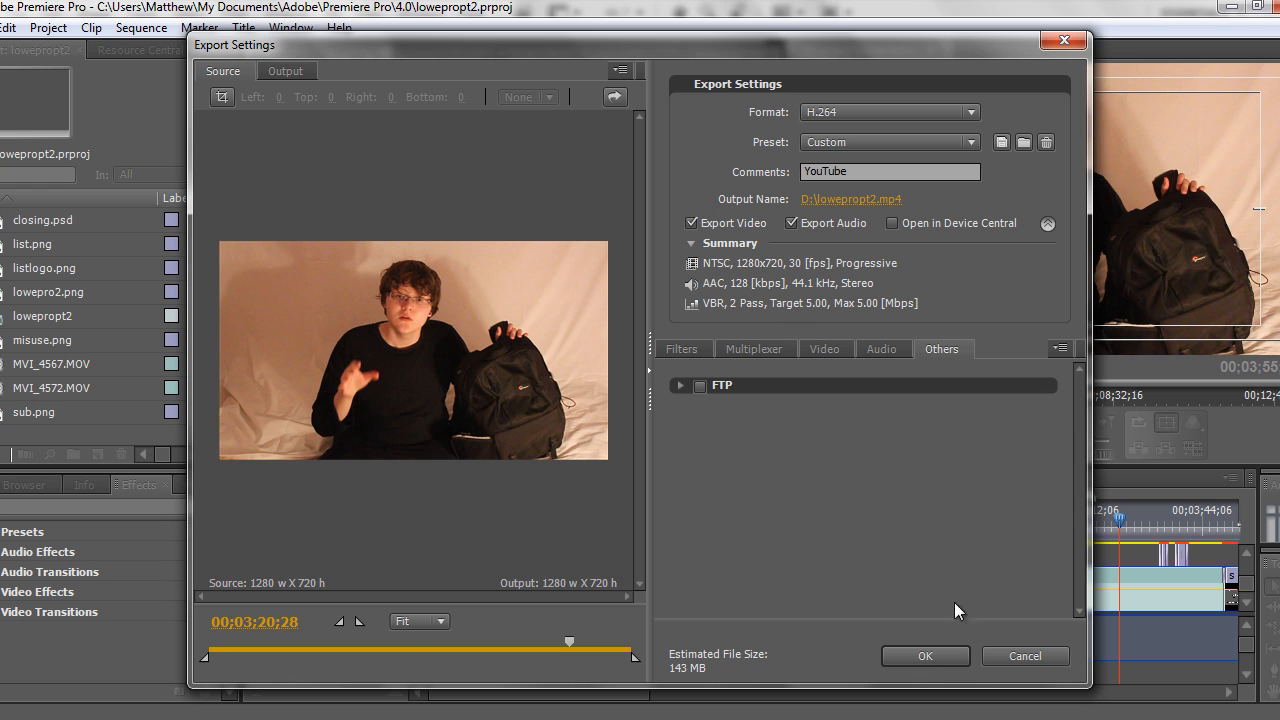
click(910, 656)
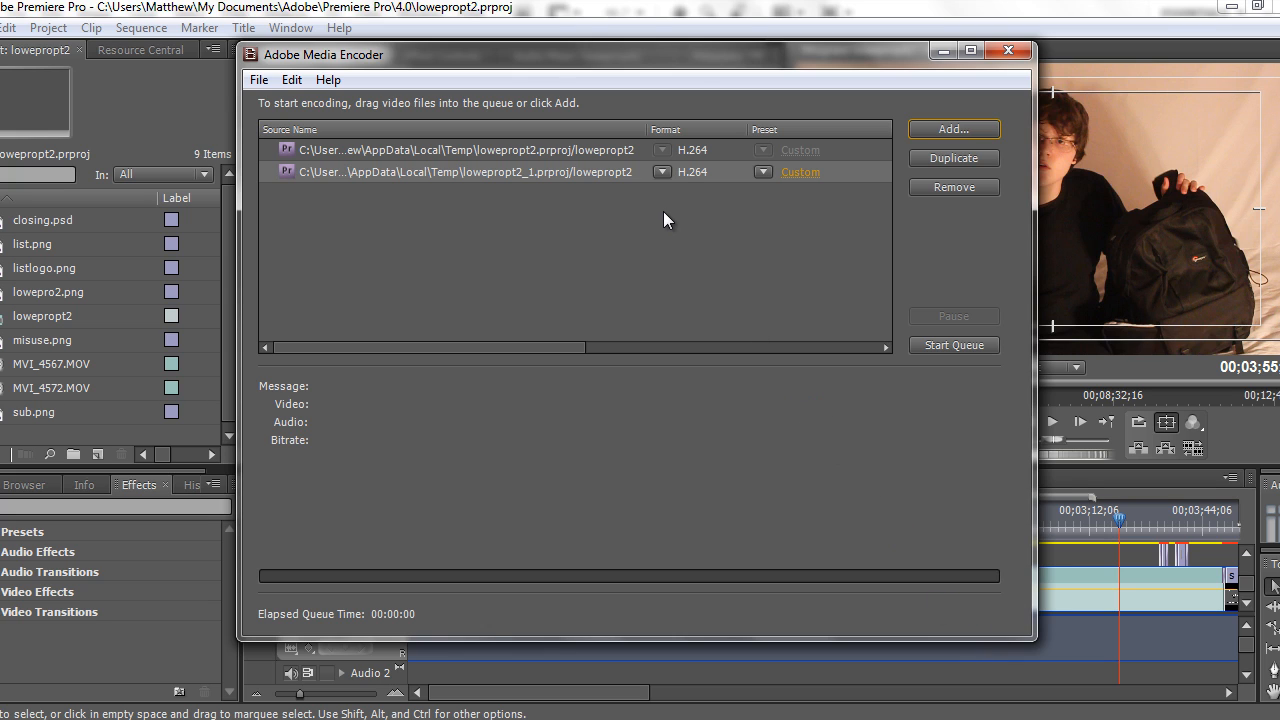
Step: Remove the older lowepropt2.prproj job from the encoding queue and start encoding the lowepropt2_1.prproj job
click(623, 150)
key(Delete)
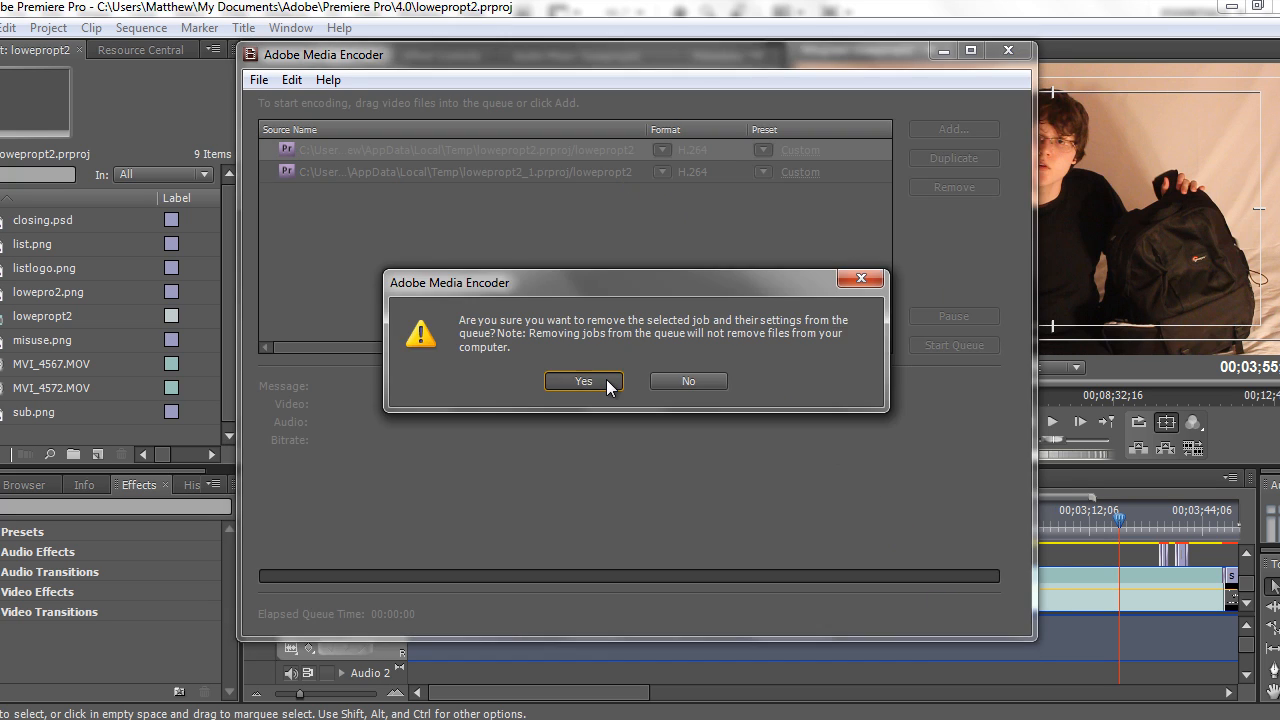
click(584, 381)
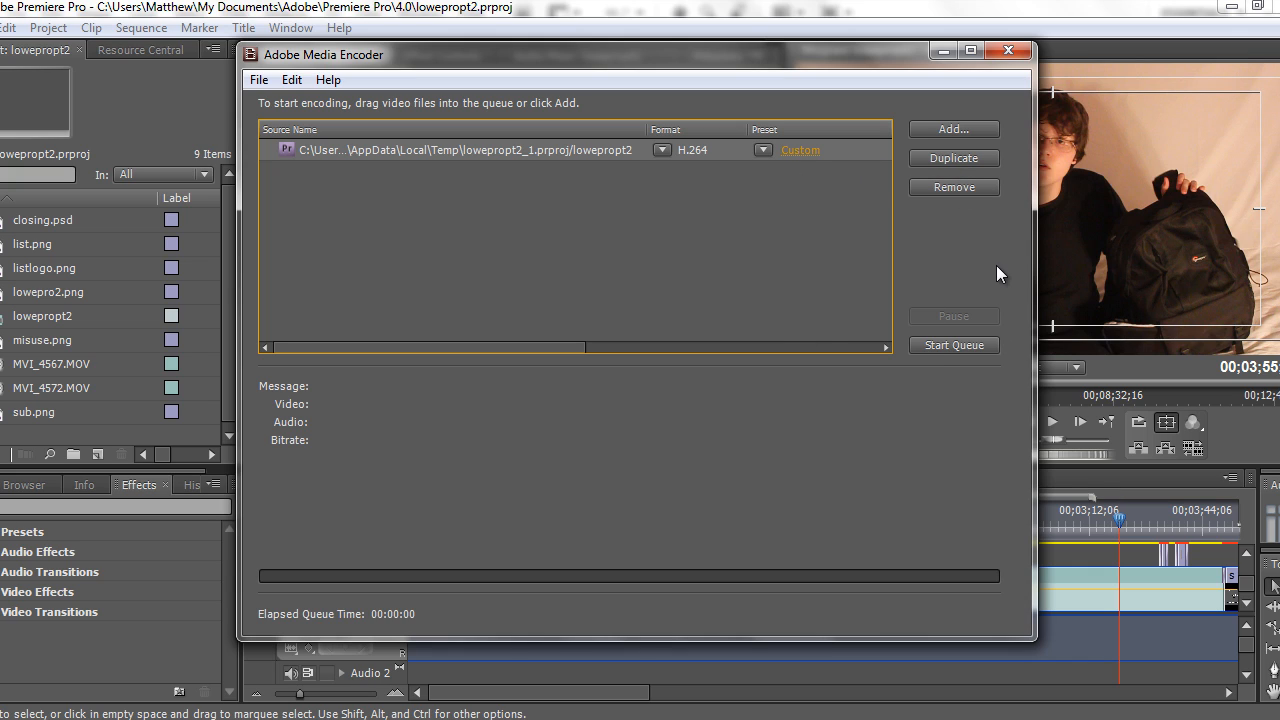
click(983, 347)
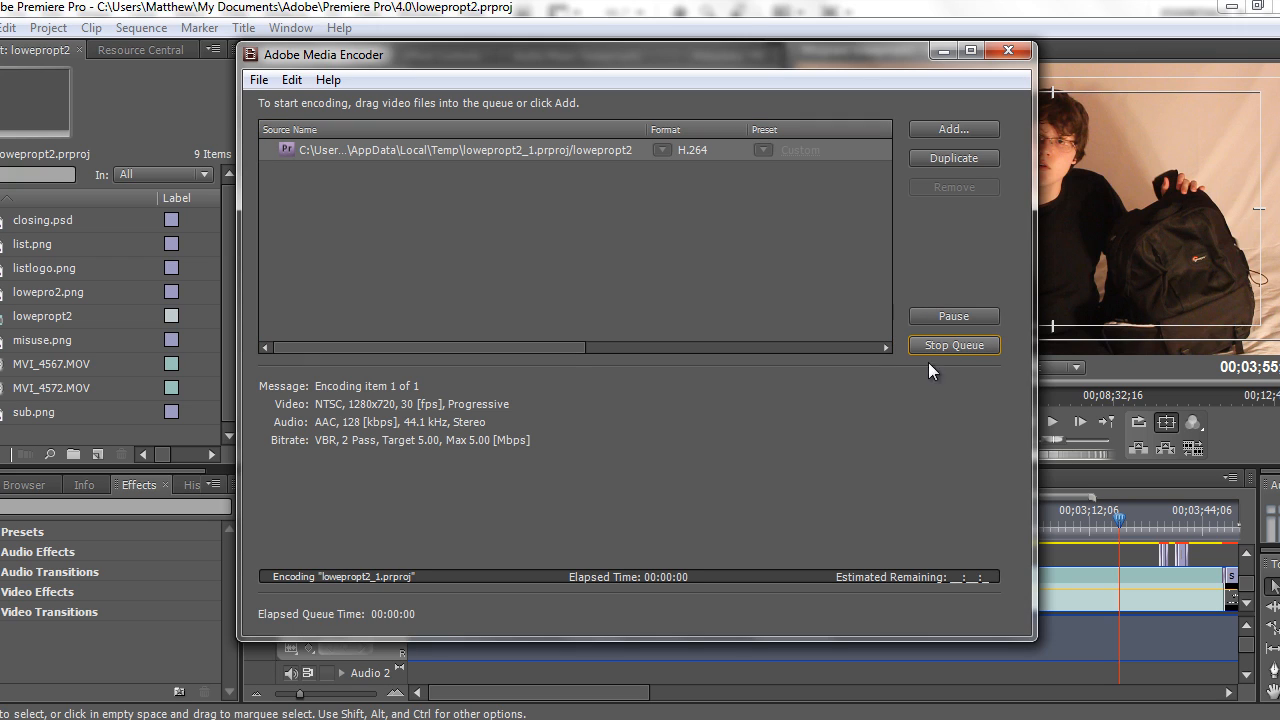